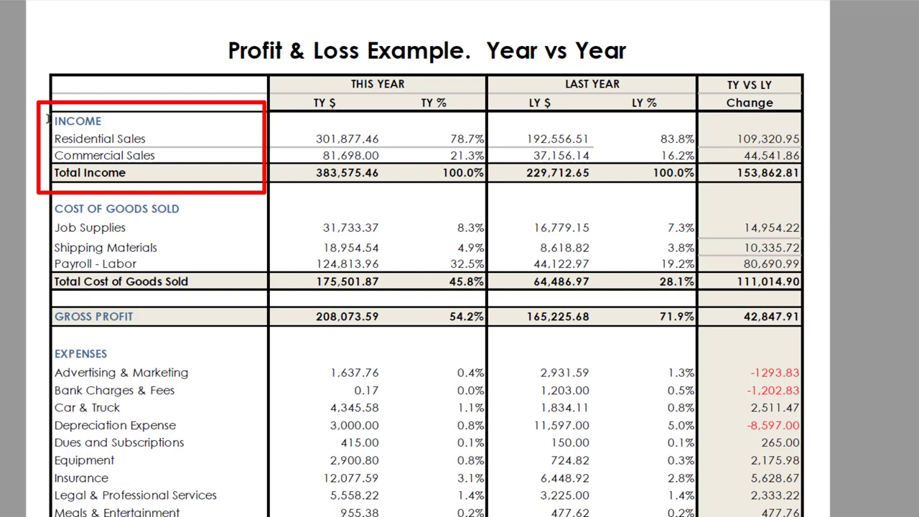
Step: Bring the P&L workbook forward on its Year vs Previous Year sheet
{"action": "scroll", "coordinate": [48, 121], "scroll_direction": "down", "scroll_amount": 1}
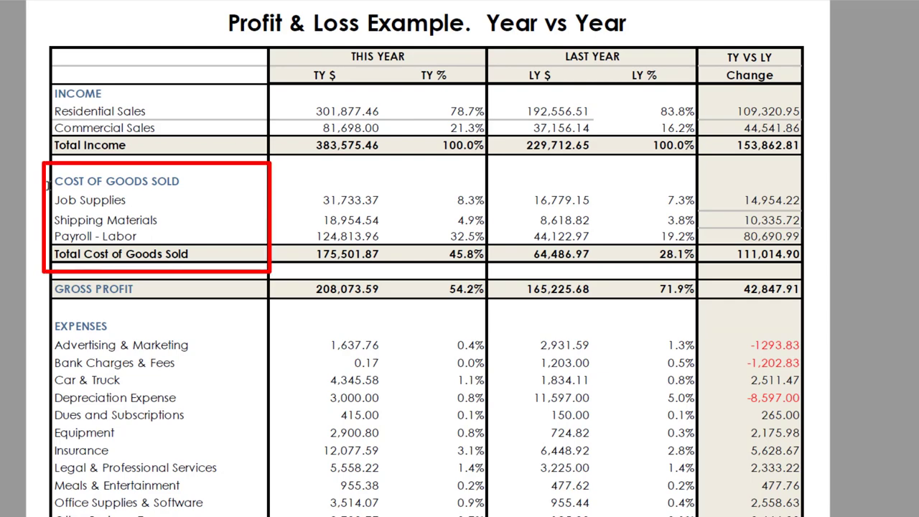
{"action": "scroll", "coordinate": [48, 185], "scroll_direction": "down", "scroll_amount": 5}
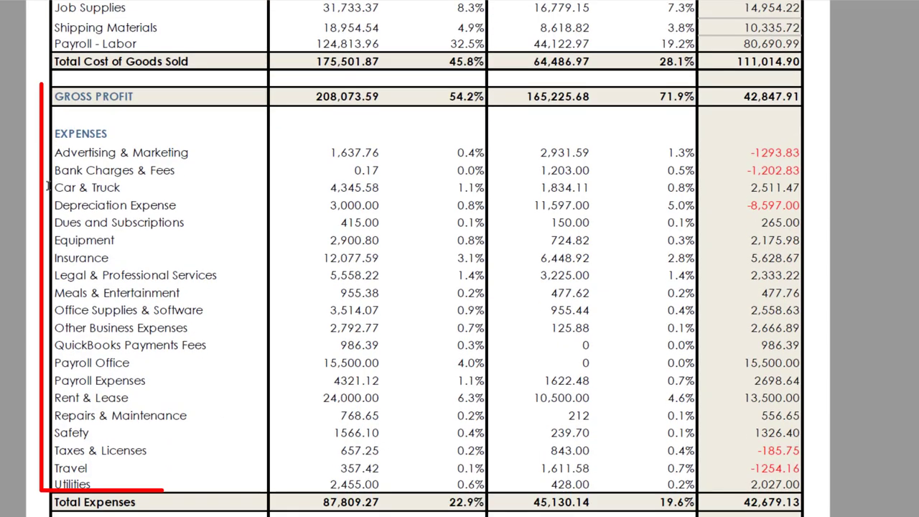
{"action": "scroll", "coordinate": [47, 186], "scroll_direction": "down", "scroll_amount": 3}
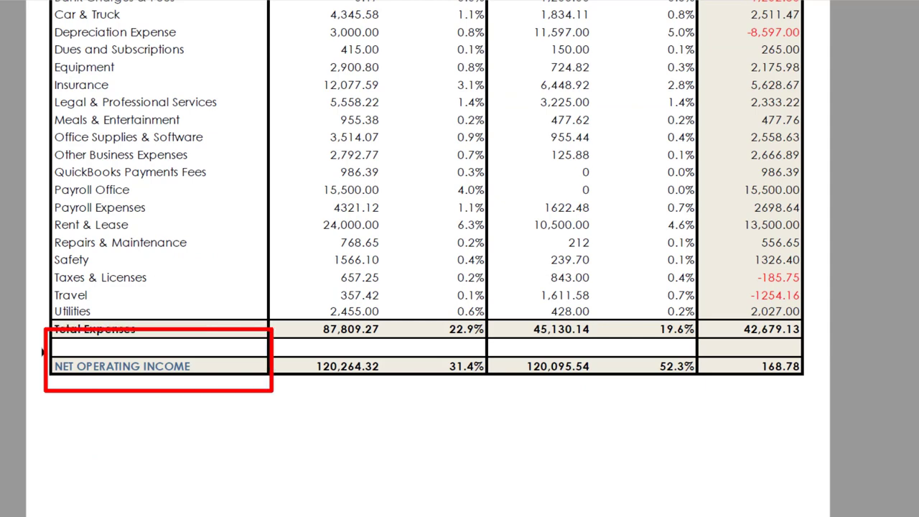
{"action": "scroll", "coordinate": [41, 352], "scroll_direction": "up", "scroll_amount": 6}
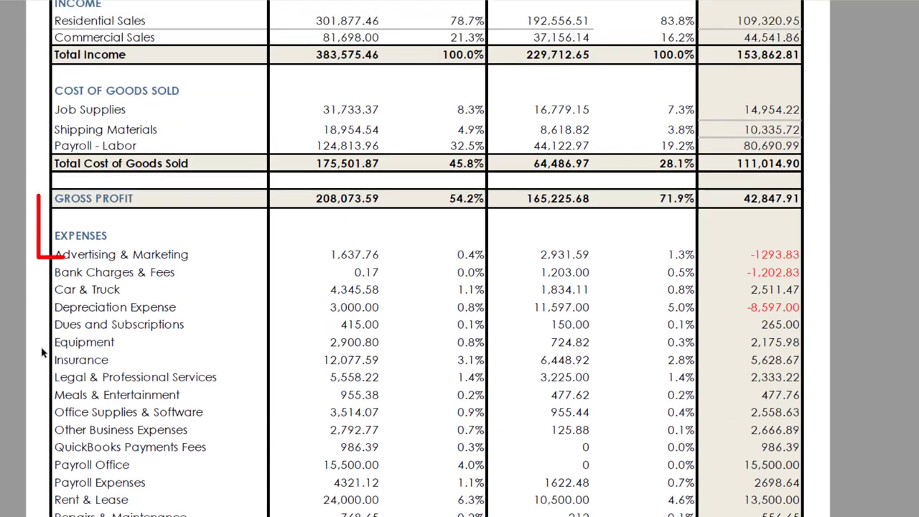
{"action": "scroll", "coordinate": [41, 352], "scroll_direction": "up", "scroll_amount": 1}
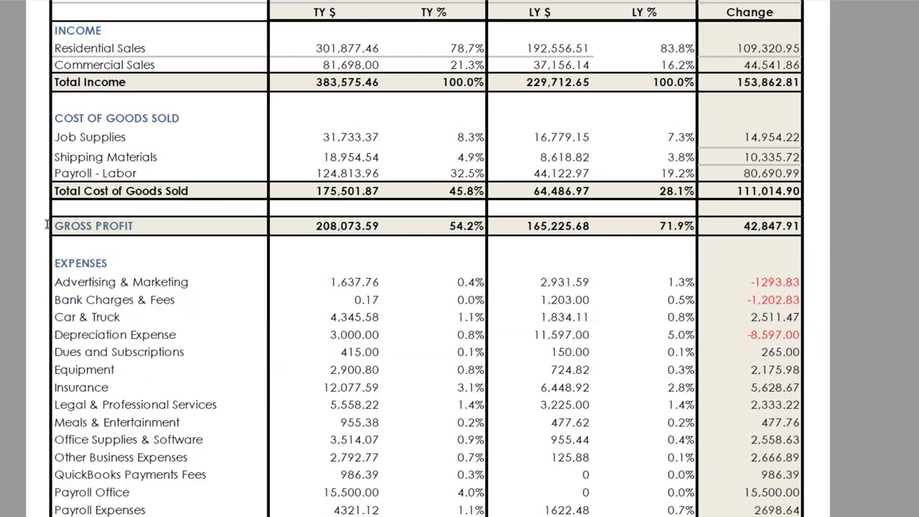
{"action": "scroll", "coordinate": [46, 225], "scroll_direction": "up", "scroll_amount": 2}
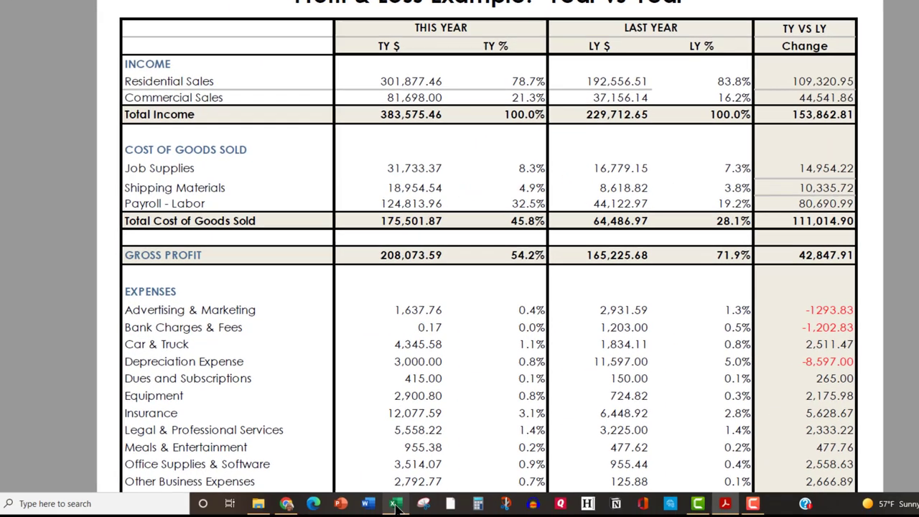
{"action": "mouse_move", "coordinate": [334, 516]}
{"action": "left_click", "coordinate": [424, 492]}
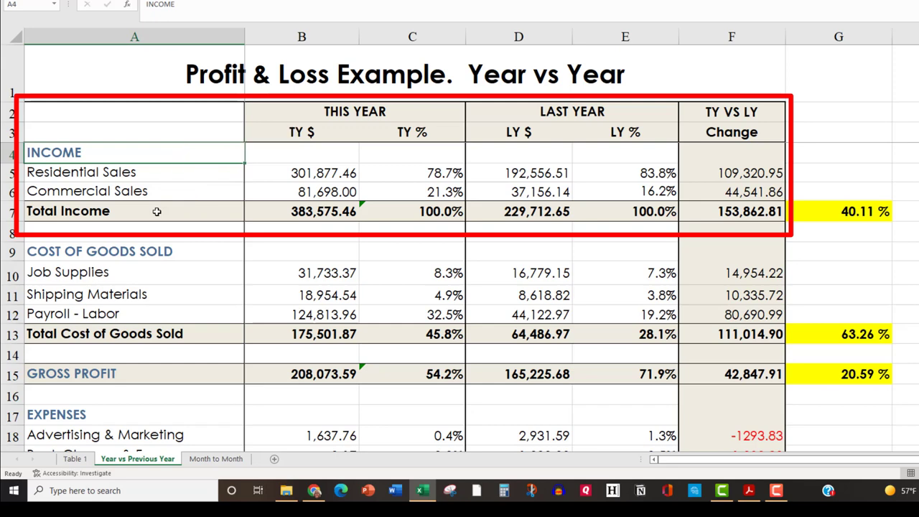
Step: Inspect the Total Income SUM formulas over Residential and Commercial Sales: 383,575.46 and 229,712.65
{"action": "left_click", "coordinate": [159, 176]}
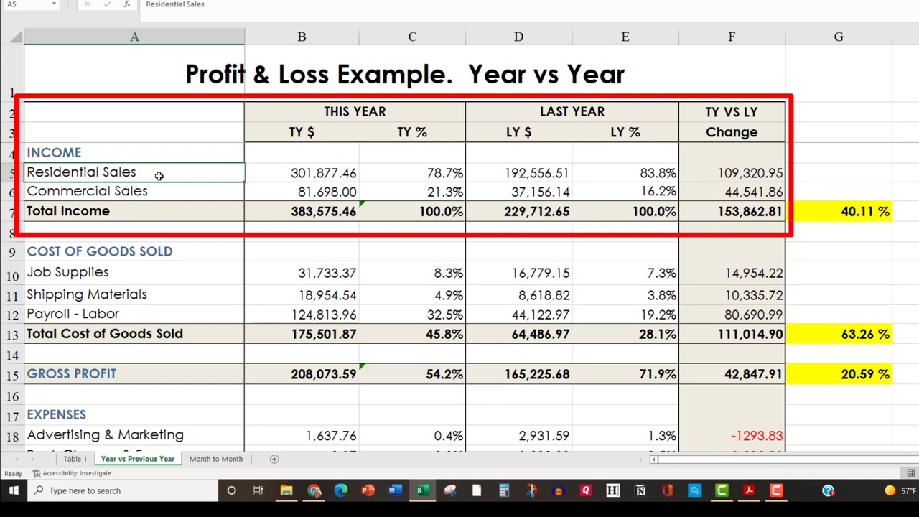
{"action": "left_click", "coordinate": [167, 192]}
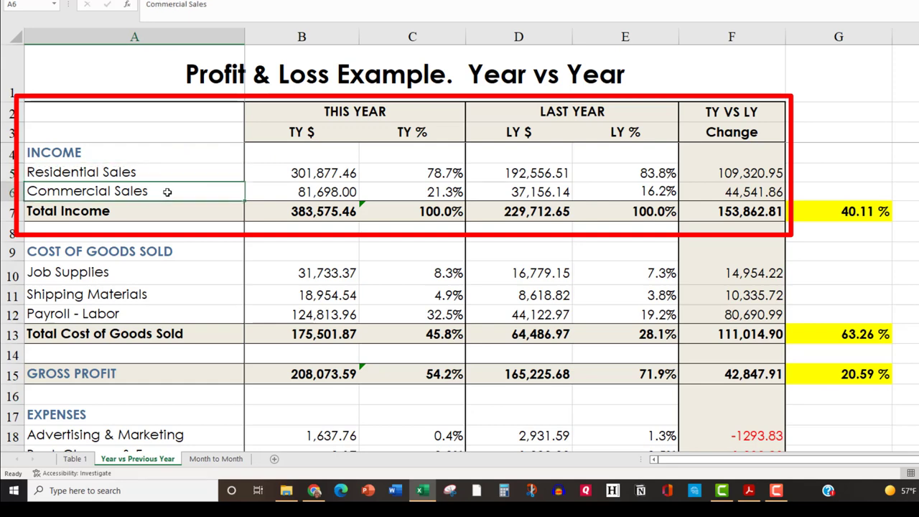
{"action": "left_click", "coordinate": [261, 211]}
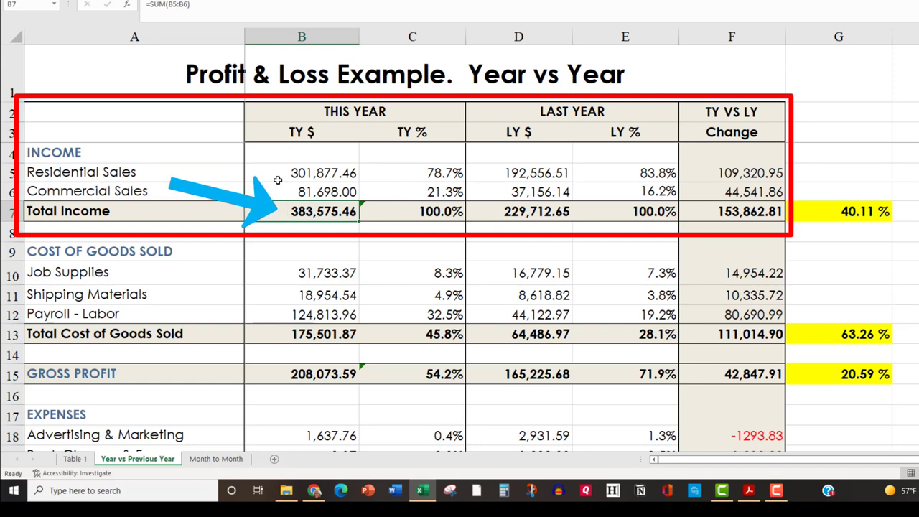
{"action": "left_click", "coordinate": [278, 179]}
{"action": "left_click", "coordinate": [277, 191]}
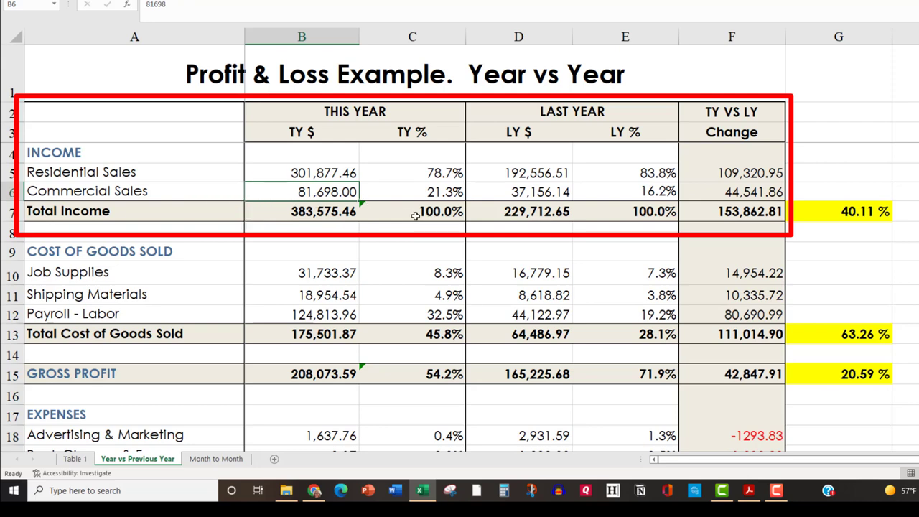
{"action": "left_click", "coordinate": [486, 211]}
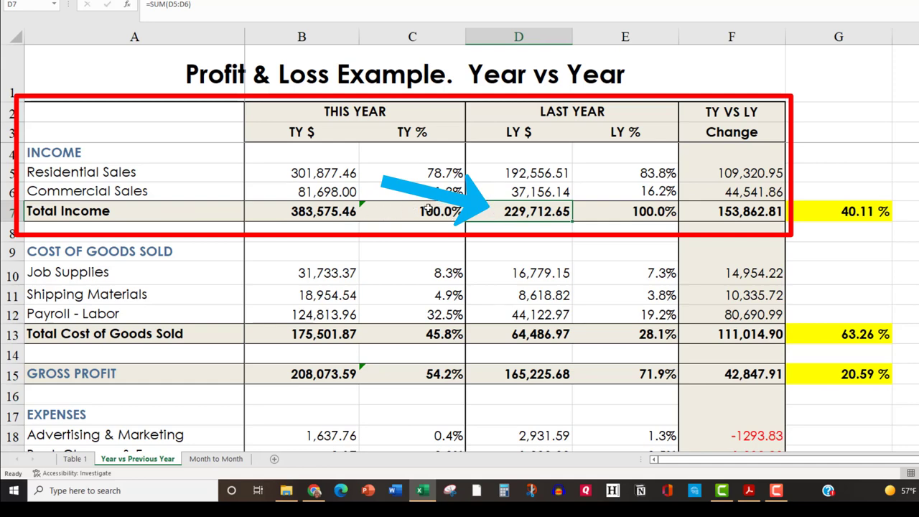
{"action": "left_click", "coordinate": [485, 173]}
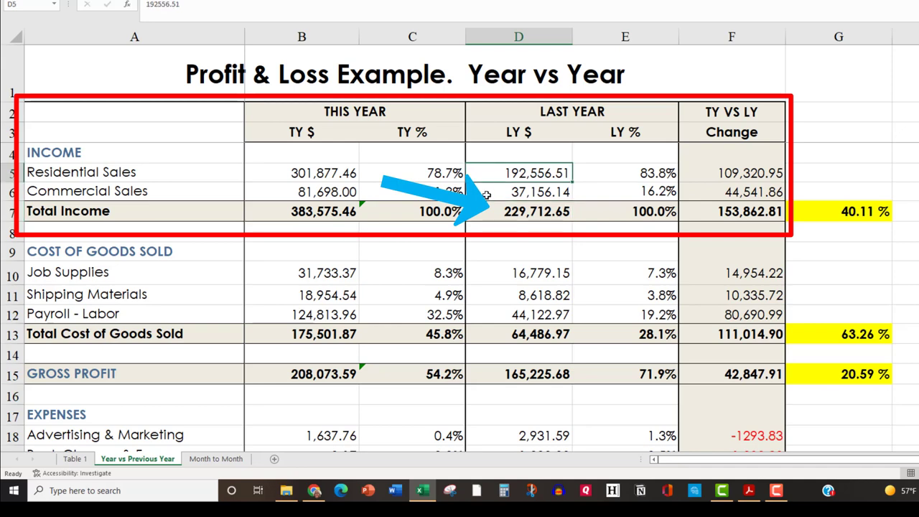
{"action": "left_click", "coordinate": [423, 177]}
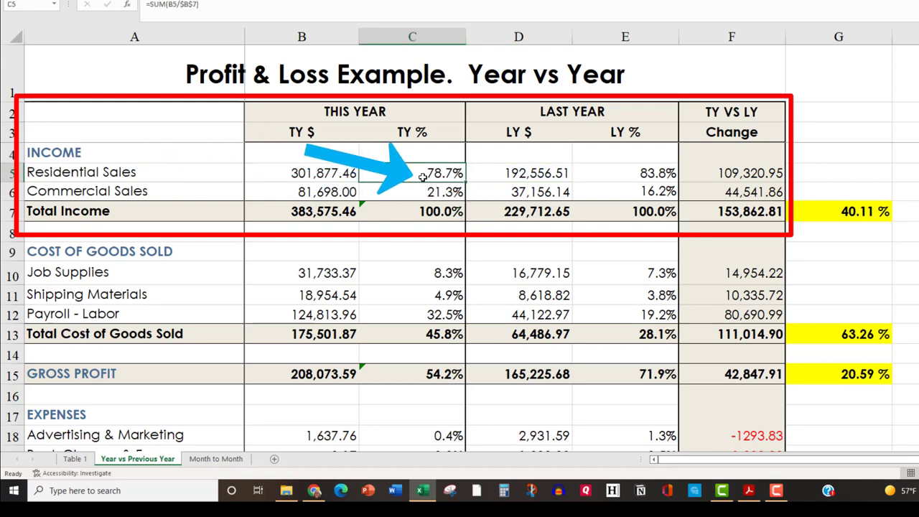
{"action": "left_click", "coordinate": [425, 191]}
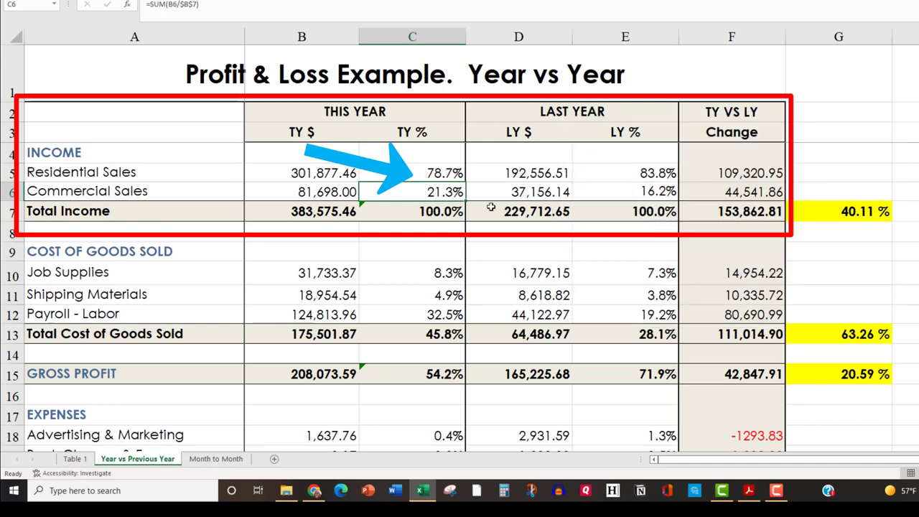
{"action": "left_click", "coordinate": [621, 174]}
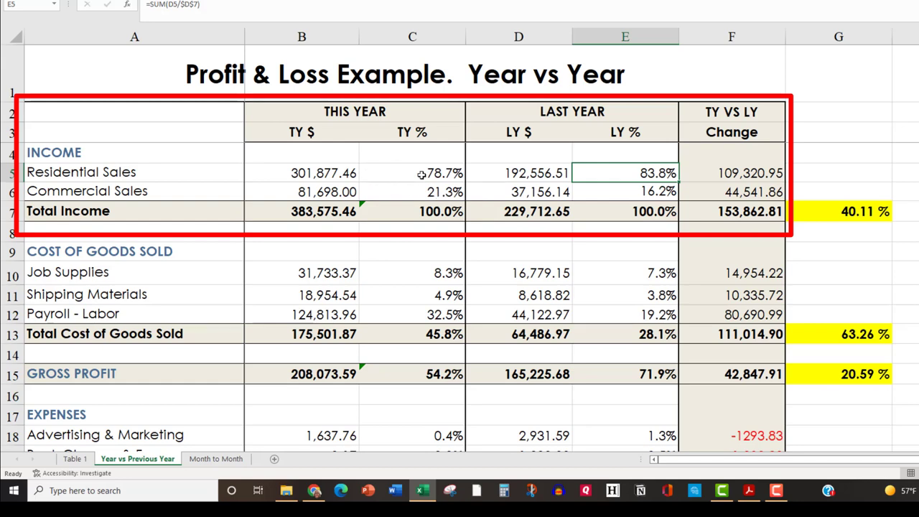
{"action": "left_click", "coordinate": [385, 192]}
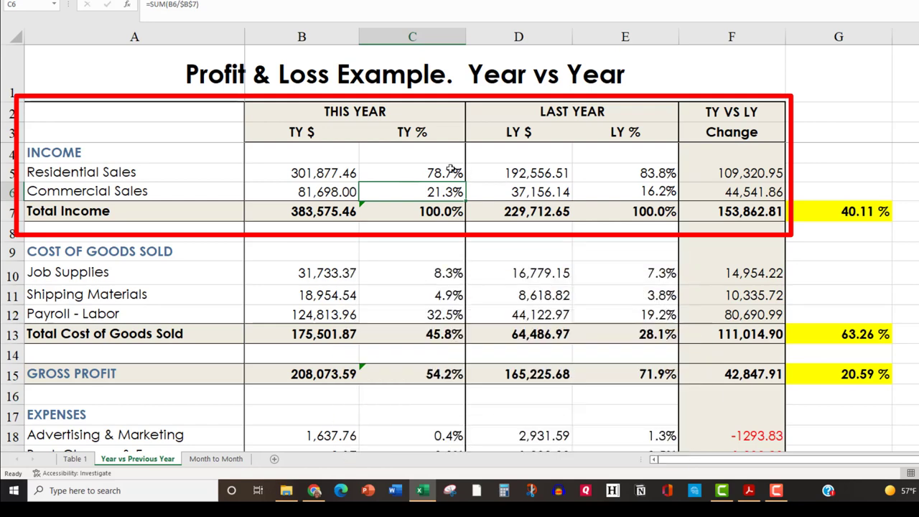
{"action": "left_click", "coordinate": [398, 174]}
{"action": "left_click", "coordinate": [405, 191]}
{"action": "left_click", "coordinate": [485, 214]}
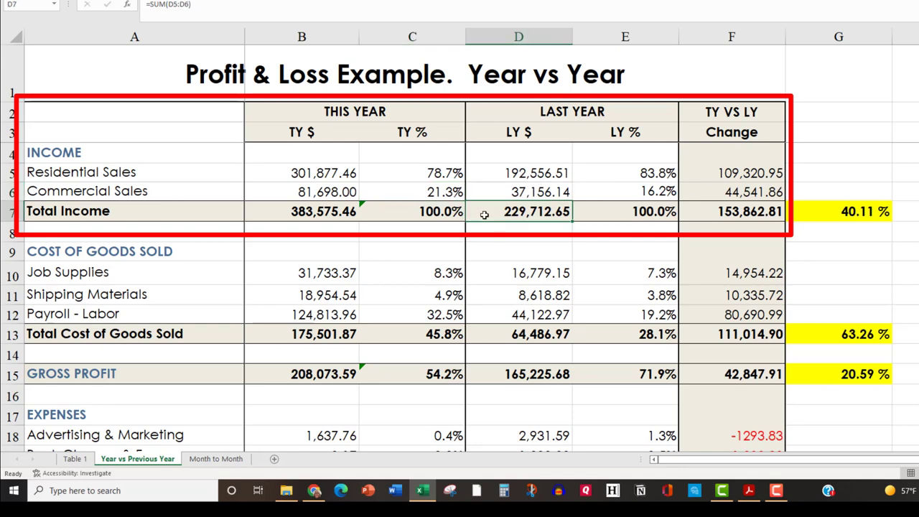
{"action": "left_click", "coordinate": [344, 212]}
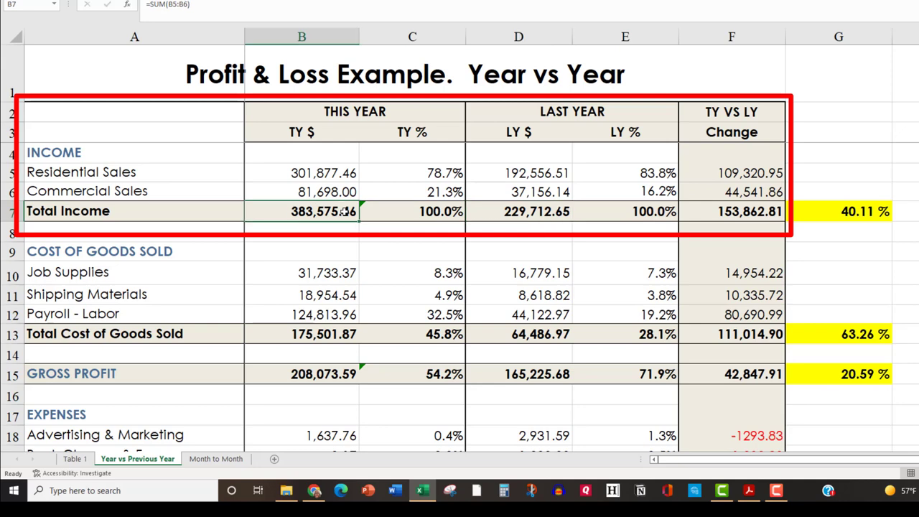
{"action": "left_click", "coordinate": [693, 215]}
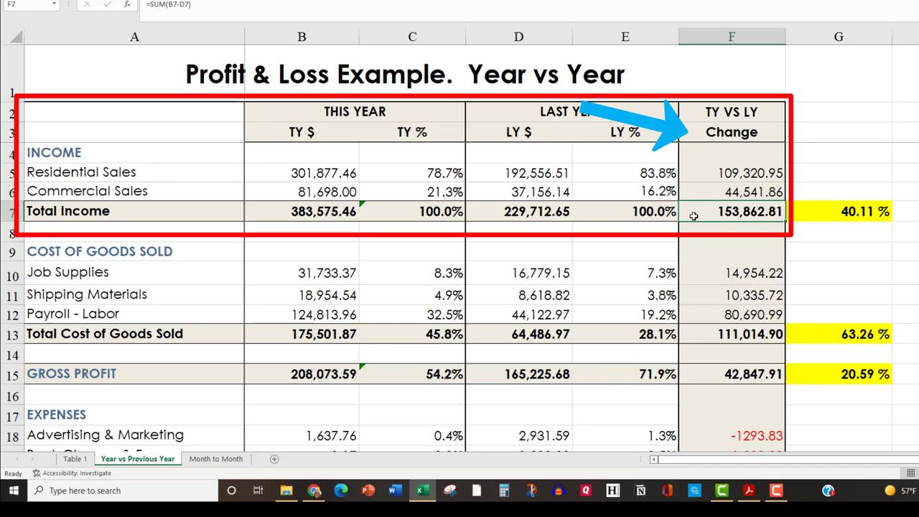
{"action": "left_click", "coordinate": [702, 173]}
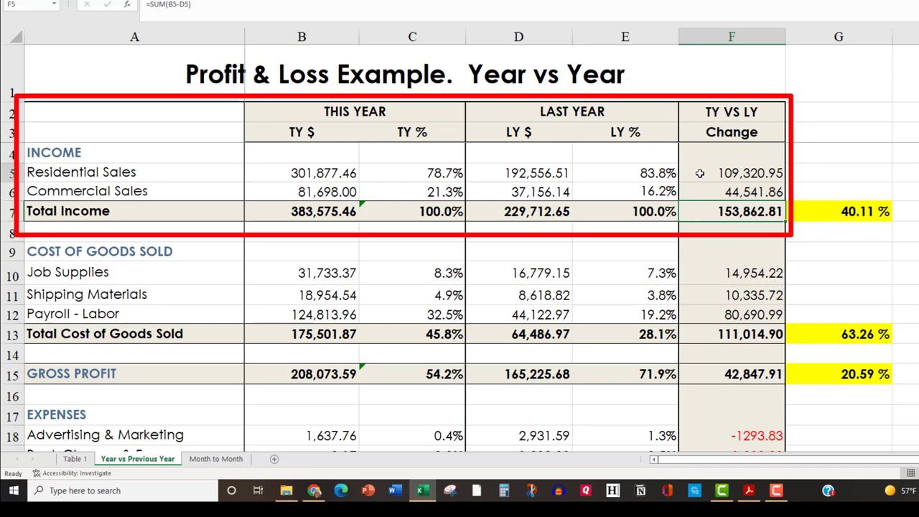
{"action": "left_click", "coordinate": [699, 191]}
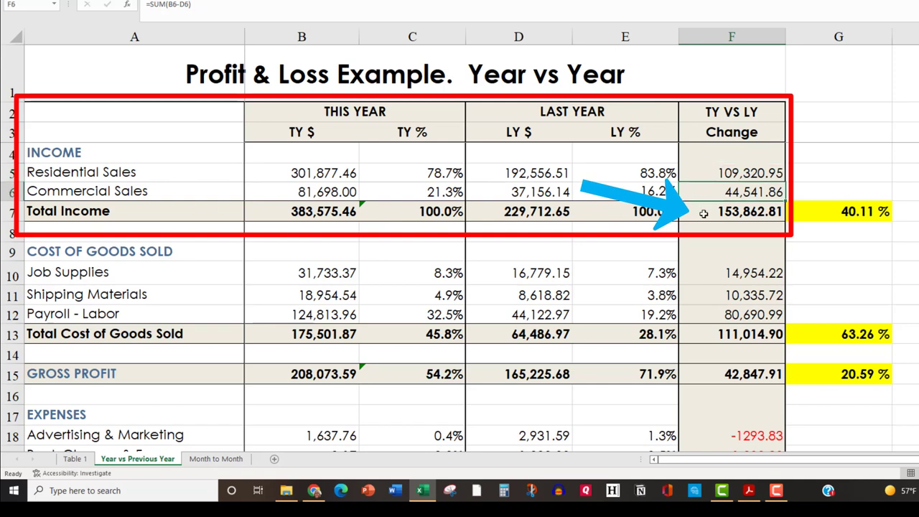
{"action": "left_click", "coordinate": [704, 213]}
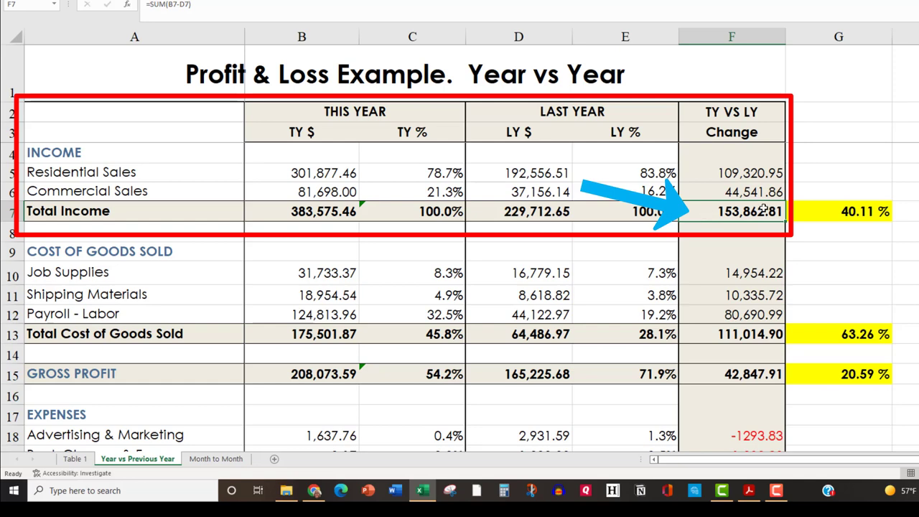
{"action": "left_click", "coordinate": [803, 213]}
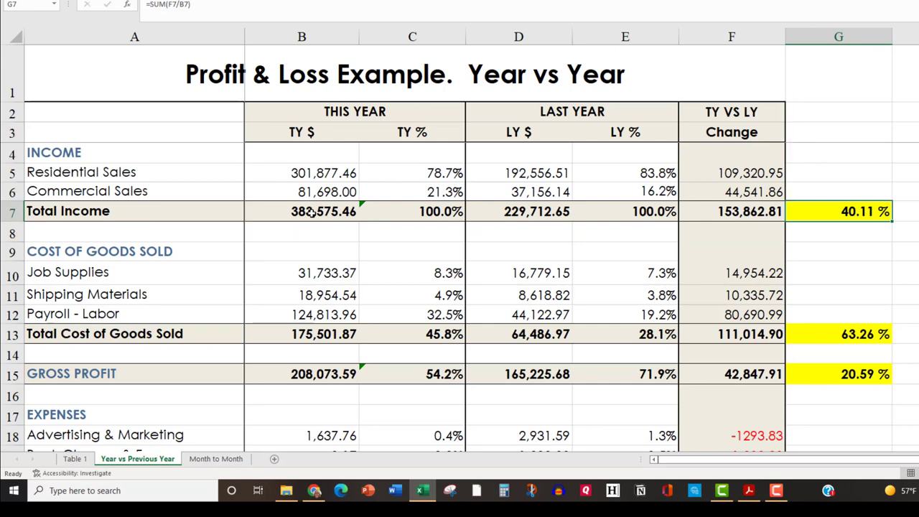
{"action": "left_click", "coordinate": [223, 253]}
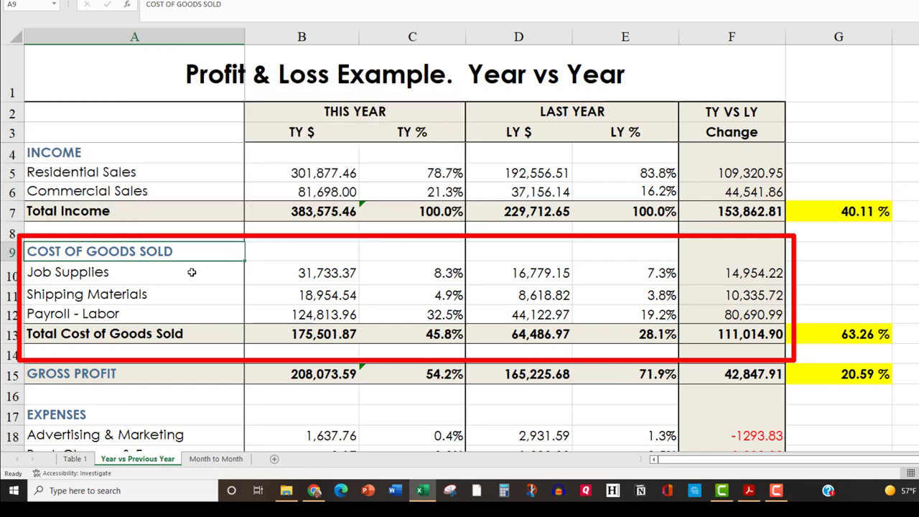
{"action": "left_click", "coordinate": [192, 272]}
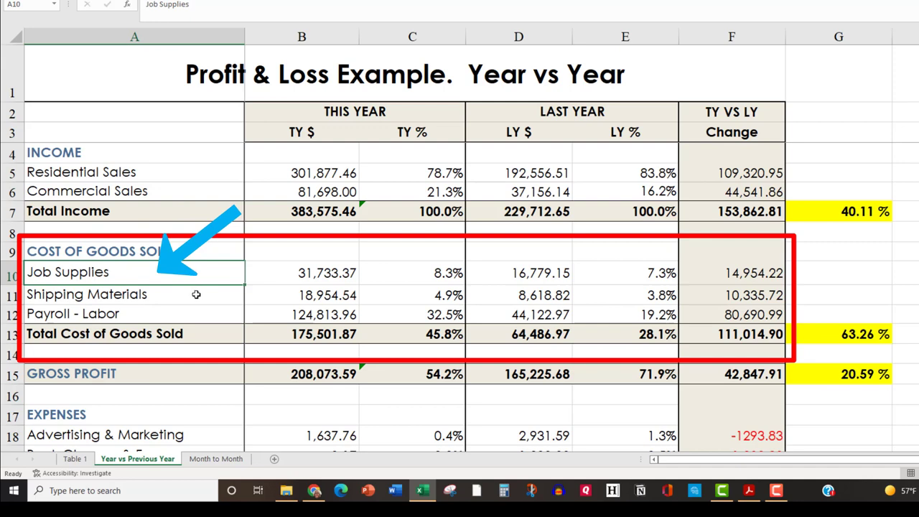
{"action": "left_click", "coordinate": [196, 294]}
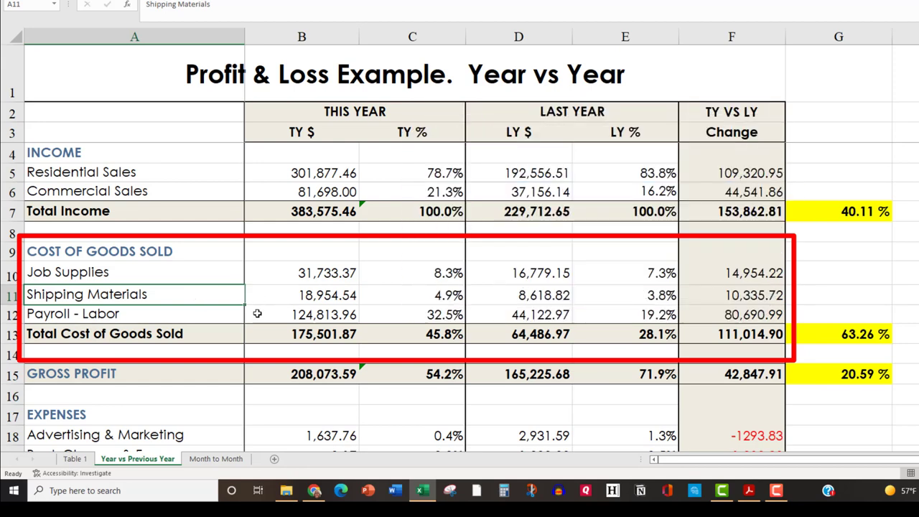
{"action": "left_click", "coordinate": [337, 271]}
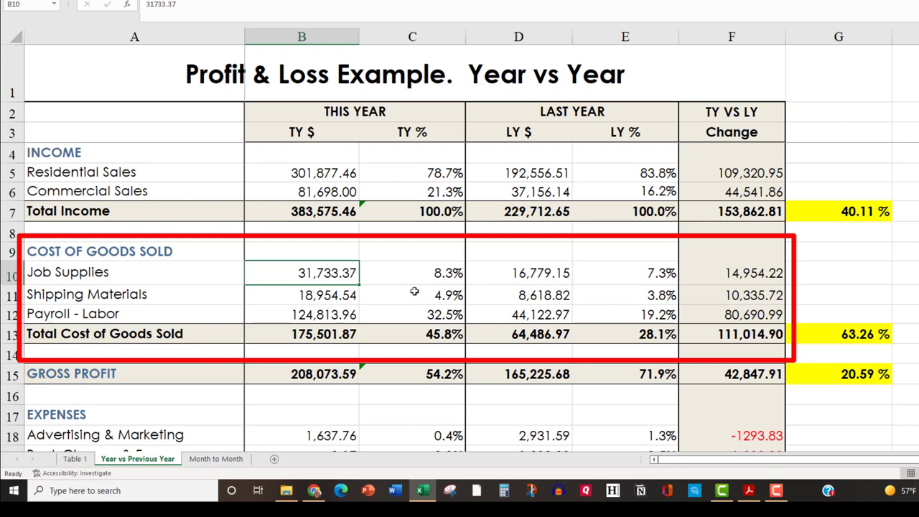
{"action": "left_click", "coordinate": [493, 315]}
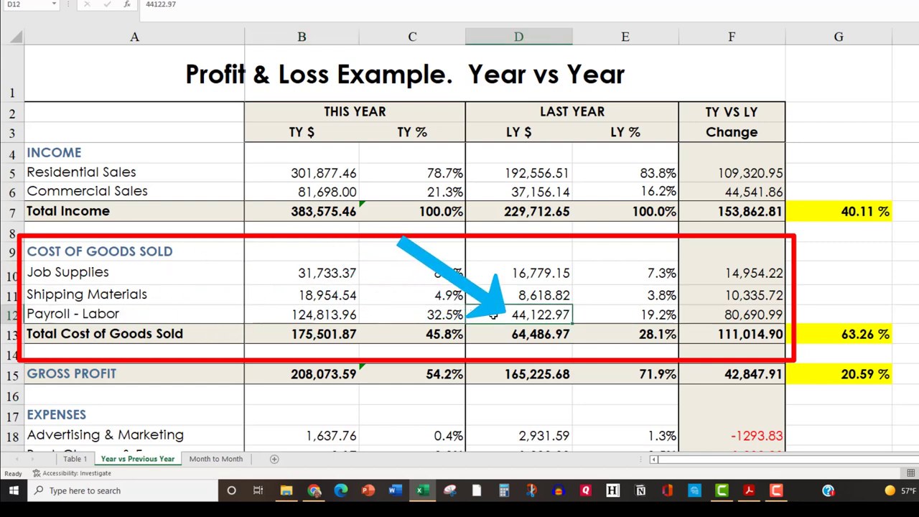
{"action": "left_click", "coordinate": [628, 315]}
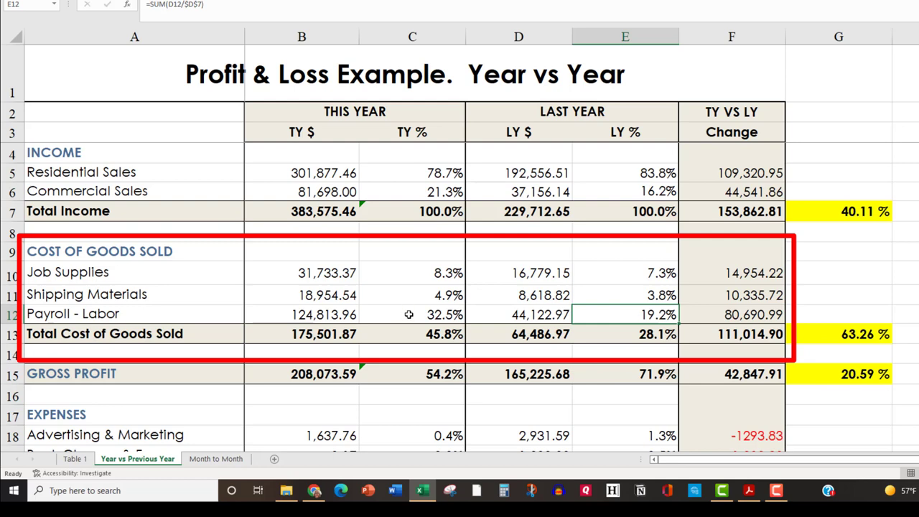
{"action": "left_click", "coordinate": [410, 210]}
{"action": "left_click", "coordinate": [417, 268]}
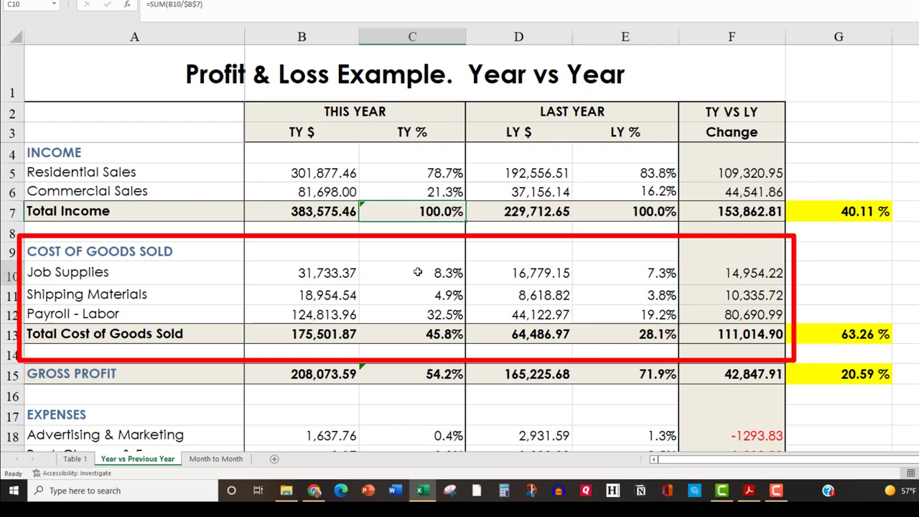
{"action": "left_click", "coordinate": [418, 297]}
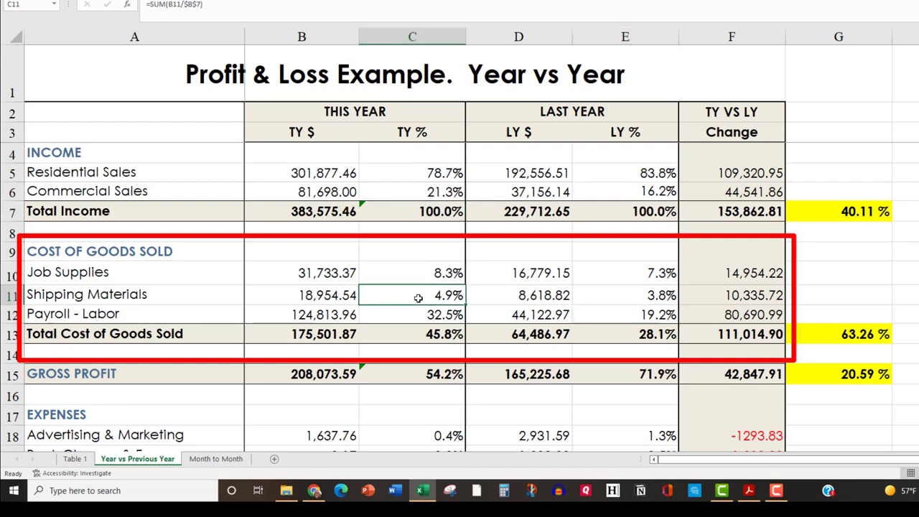
{"action": "left_click", "coordinate": [337, 273]}
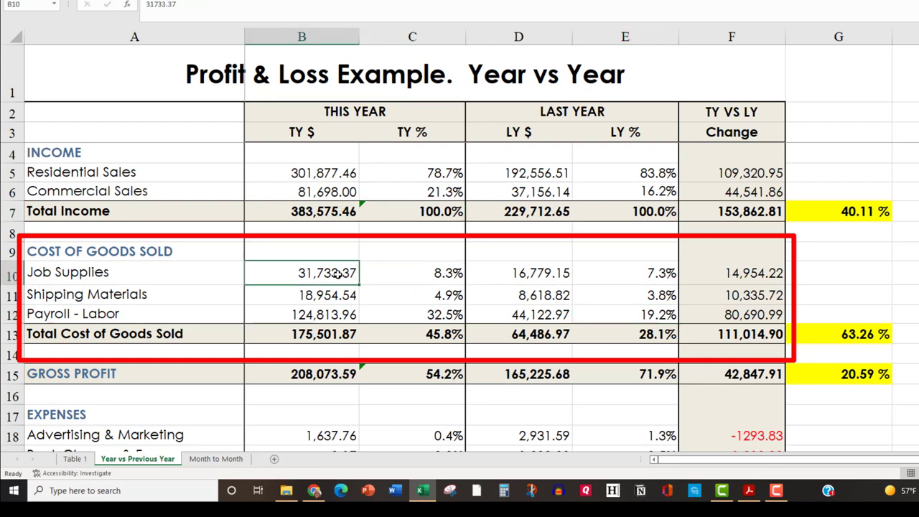
{"action": "left_click", "coordinate": [328, 212]}
{"action": "left_click", "coordinate": [397, 277]}
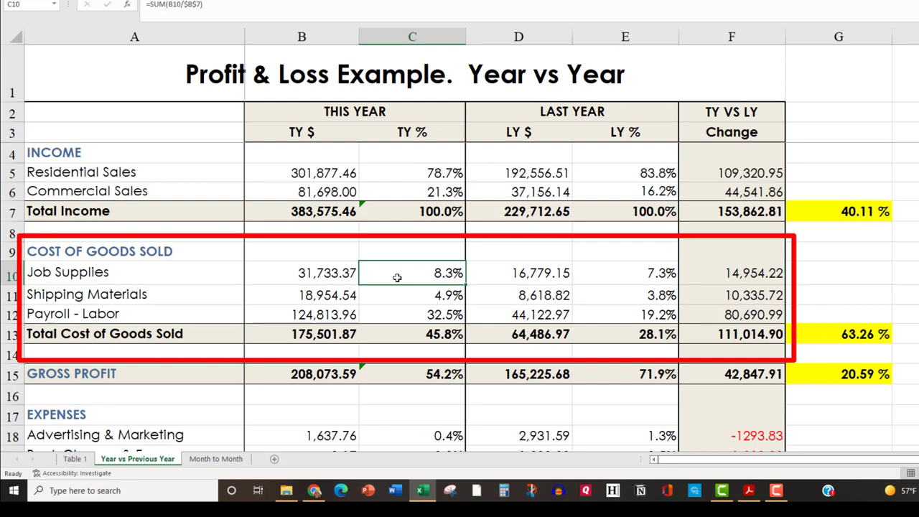
{"action": "left_click", "coordinate": [399, 296]}
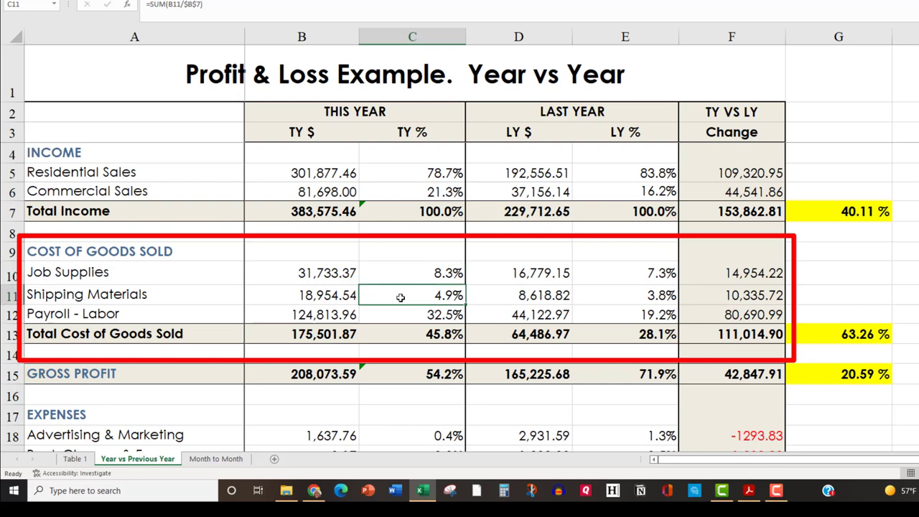
{"action": "left_click", "coordinate": [403, 312]}
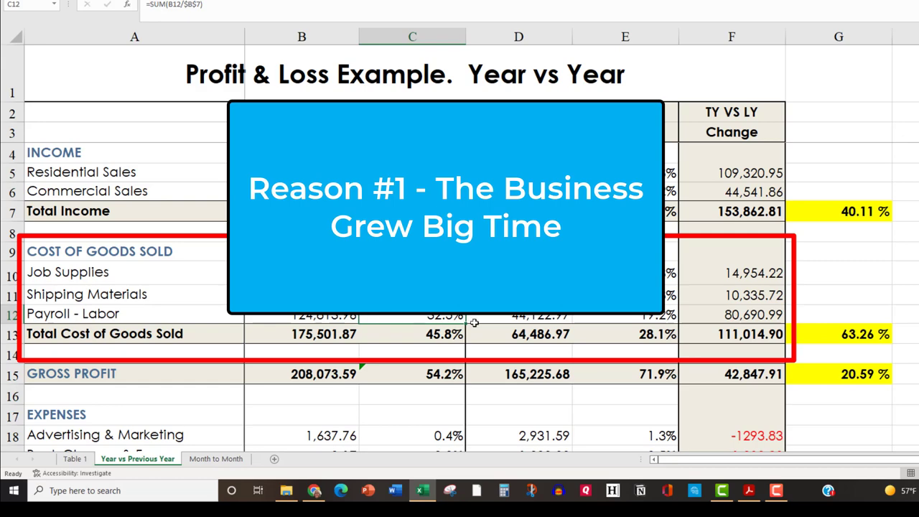
{"action": "left_click", "coordinate": [693, 316]}
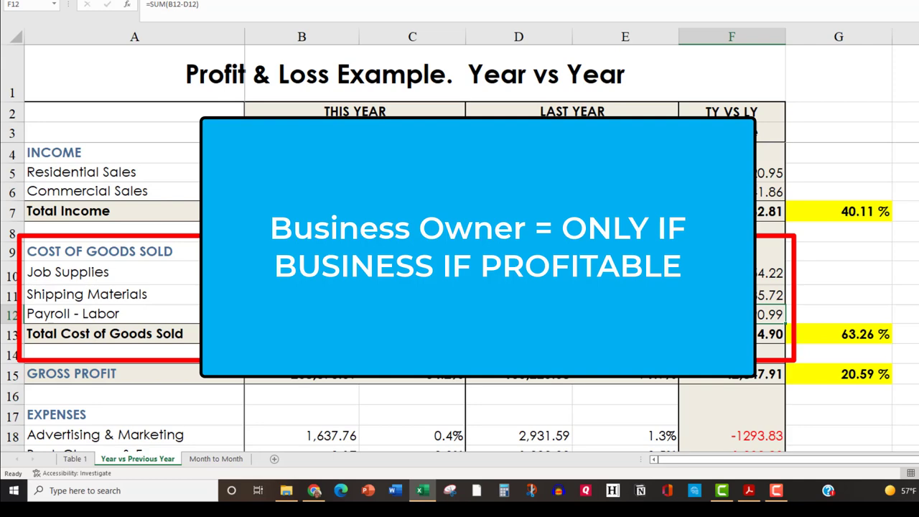
{"action": "left_click", "coordinate": [519, 314]}
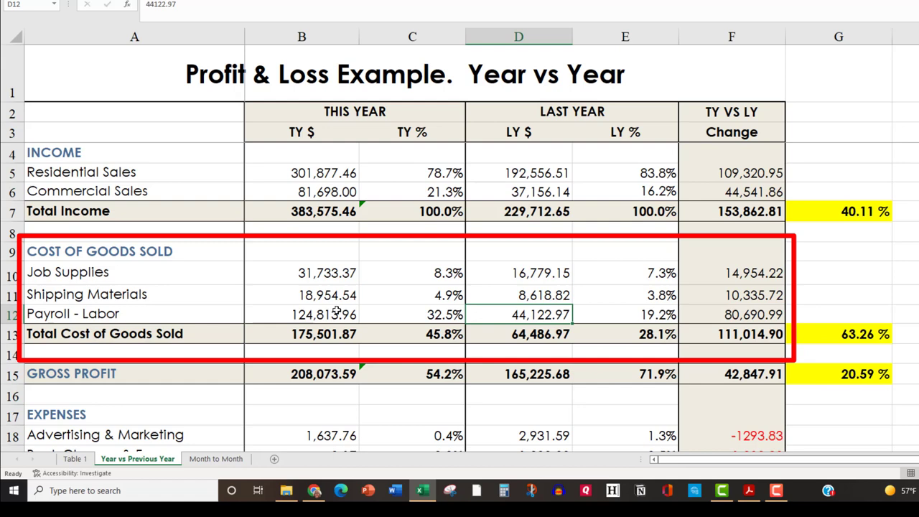
{"action": "left_click", "coordinate": [333, 333]}
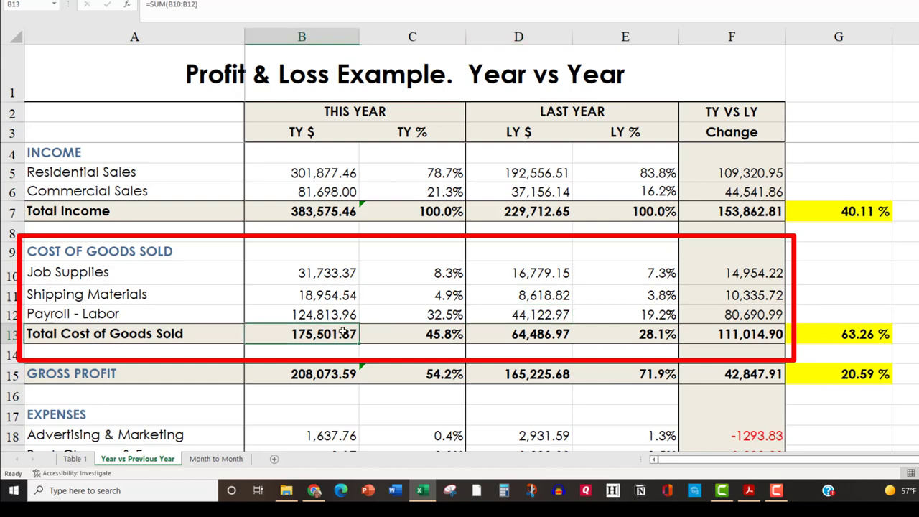
{"action": "left_click", "coordinate": [485, 335]}
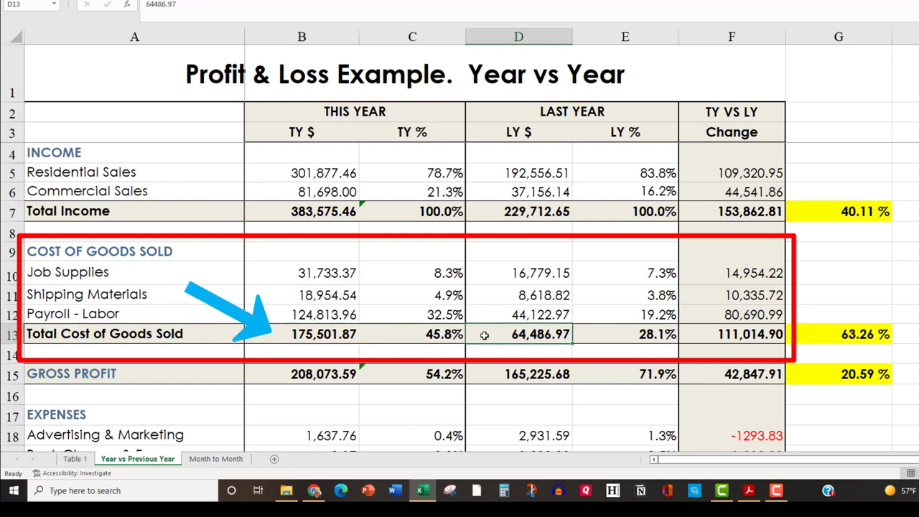
{"action": "left_click", "coordinate": [810, 336]}
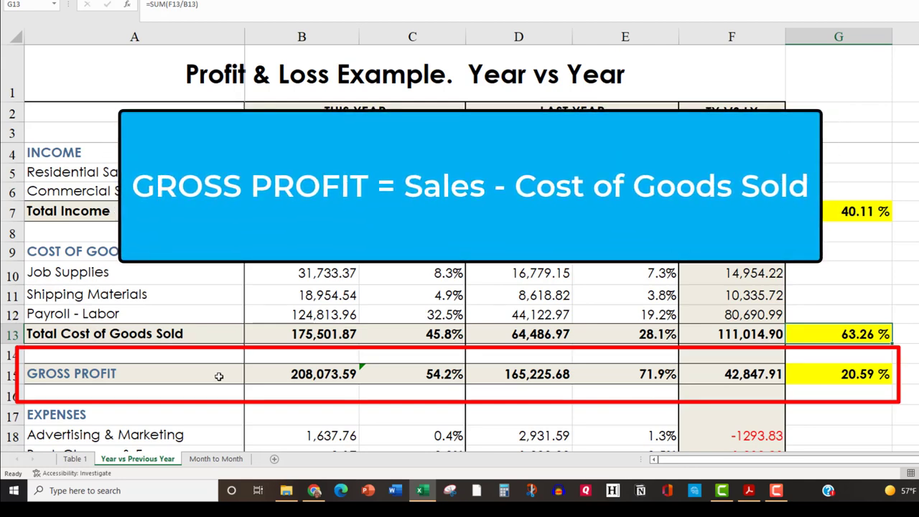
{"action": "left_click", "coordinate": [276, 376]}
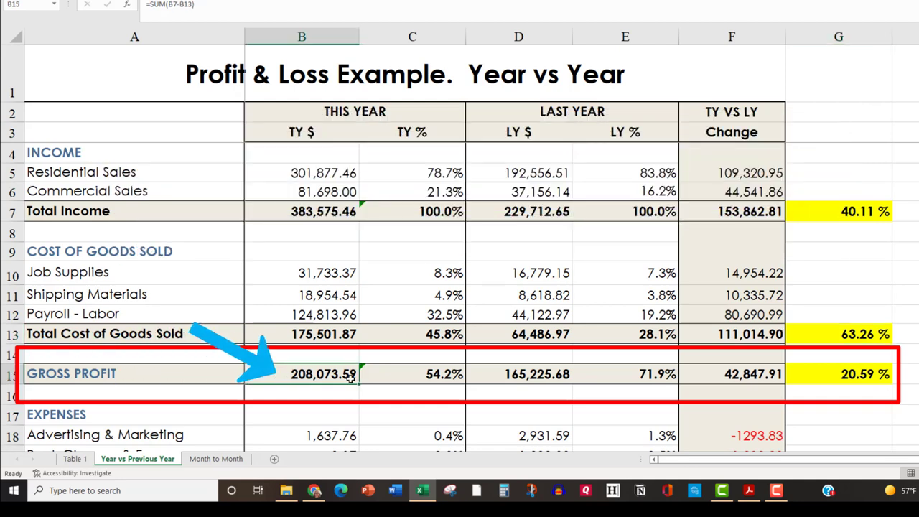
{"action": "left_click", "coordinate": [494, 374]}
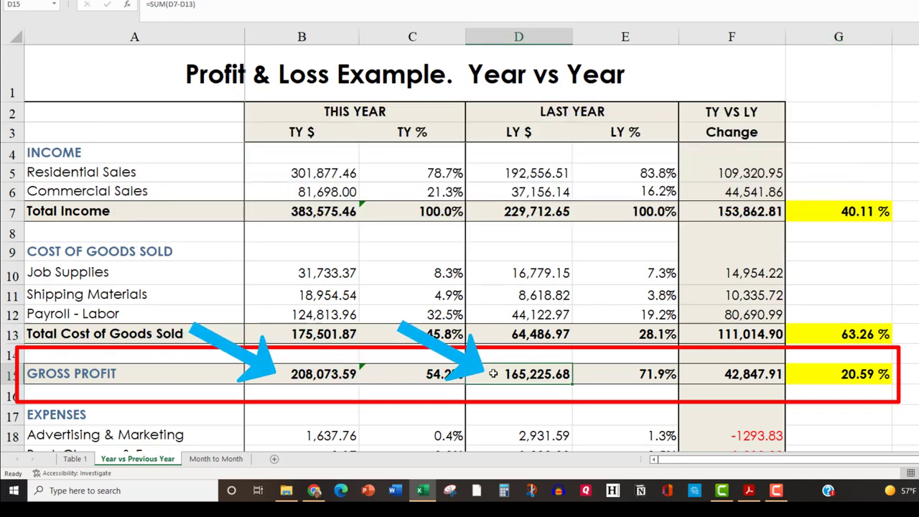
{"action": "left_click", "coordinate": [627, 377]}
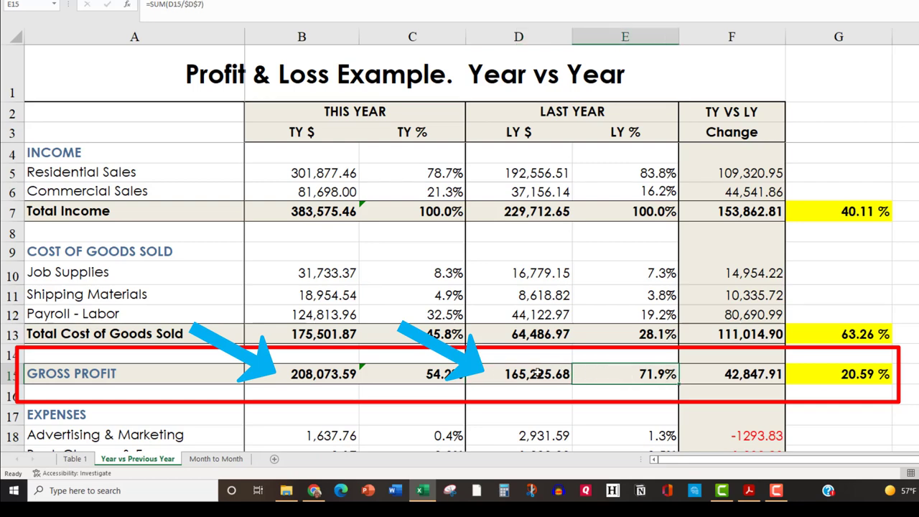
{"action": "left_click", "coordinate": [424, 374]}
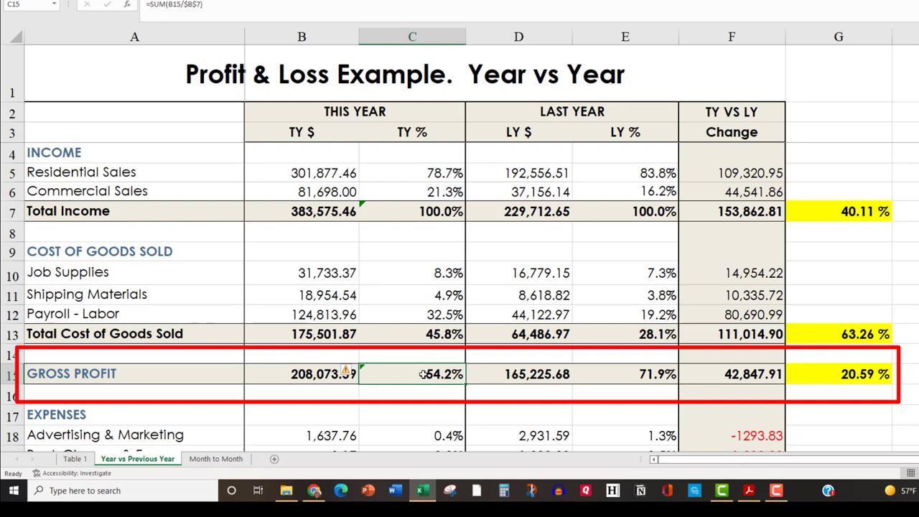
{"action": "left_click", "coordinate": [503, 367]}
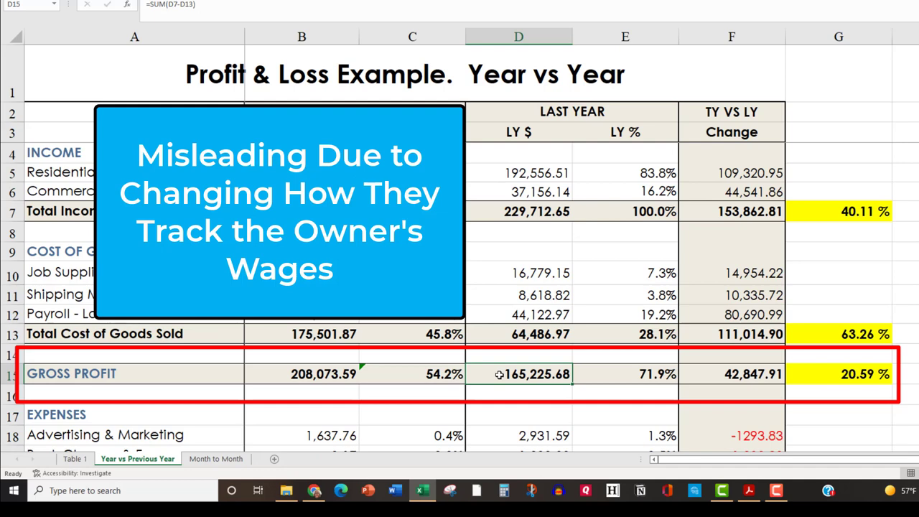
{"action": "key", "text": "Up"}
{"action": "key", "text": "Up"}
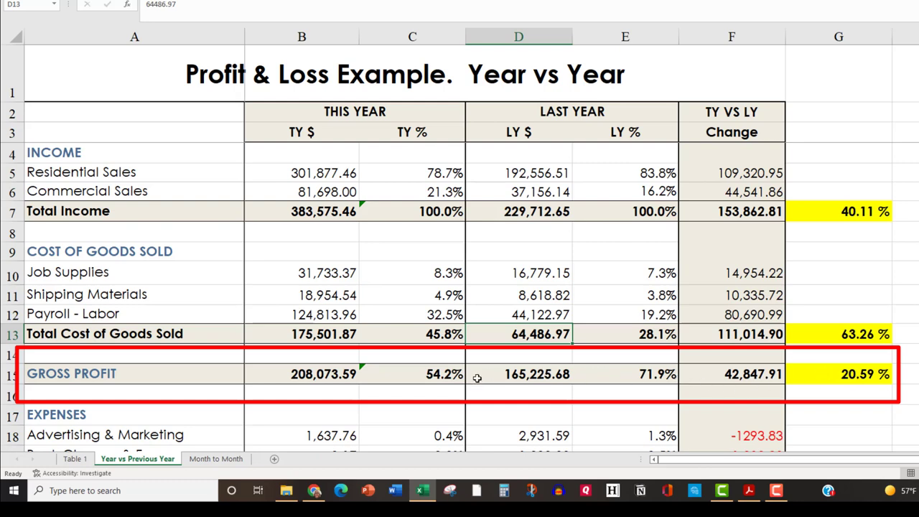
Step: Scroll down to the EXPENSES section starting at row 17
{"action": "scroll", "coordinate": [477, 378], "scroll_direction": "down", "scroll_amount": 4}
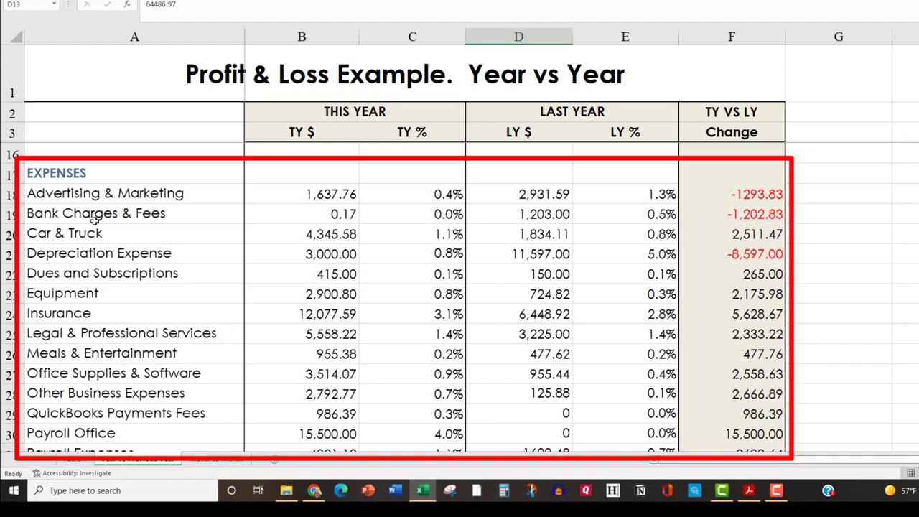
{"action": "left_click", "coordinate": [271, 197]}
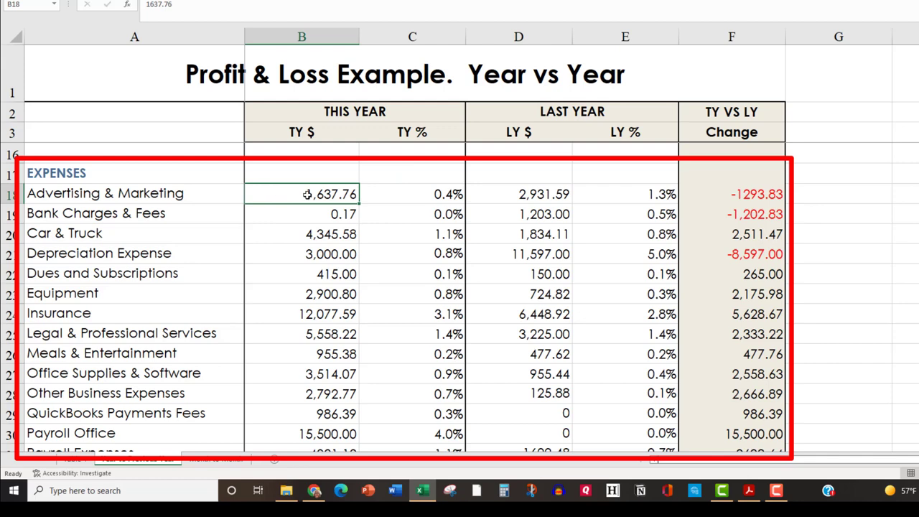
{"action": "left_click", "coordinate": [496, 197]}
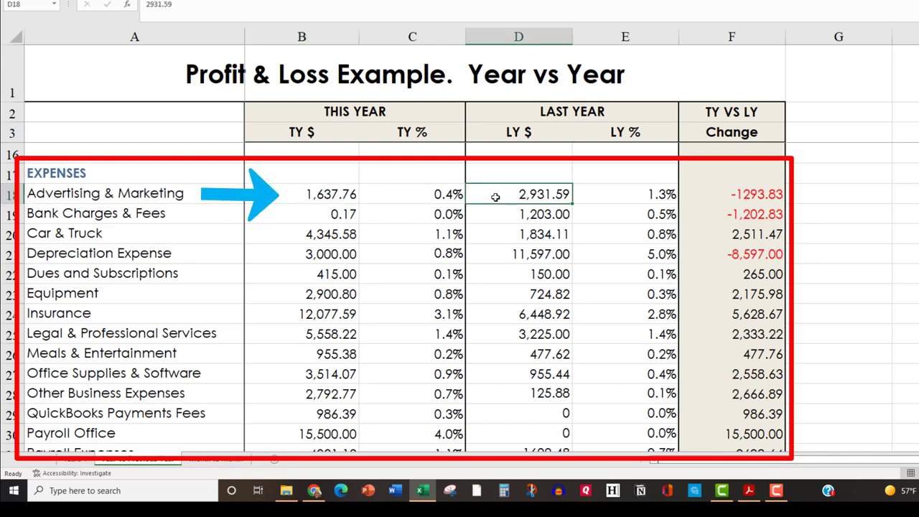
{"action": "left_click", "coordinate": [306, 194]}
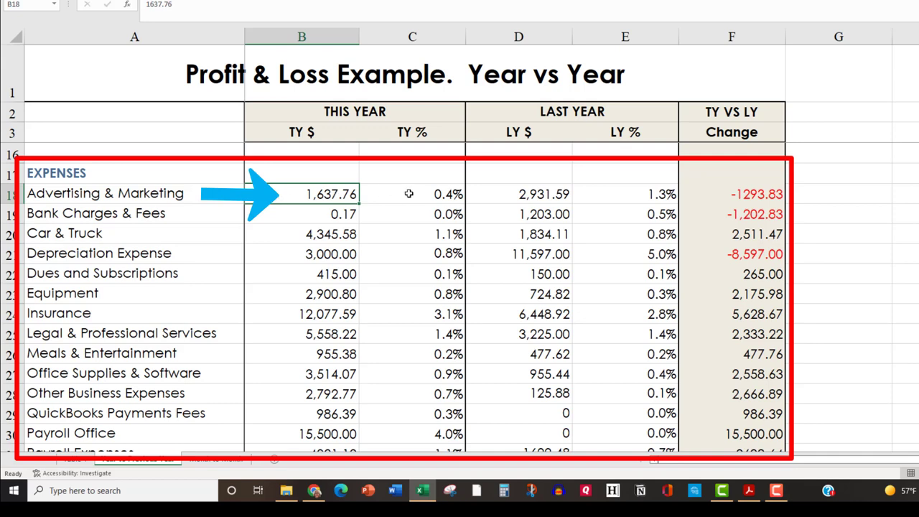
{"action": "left_click", "coordinate": [494, 194]}
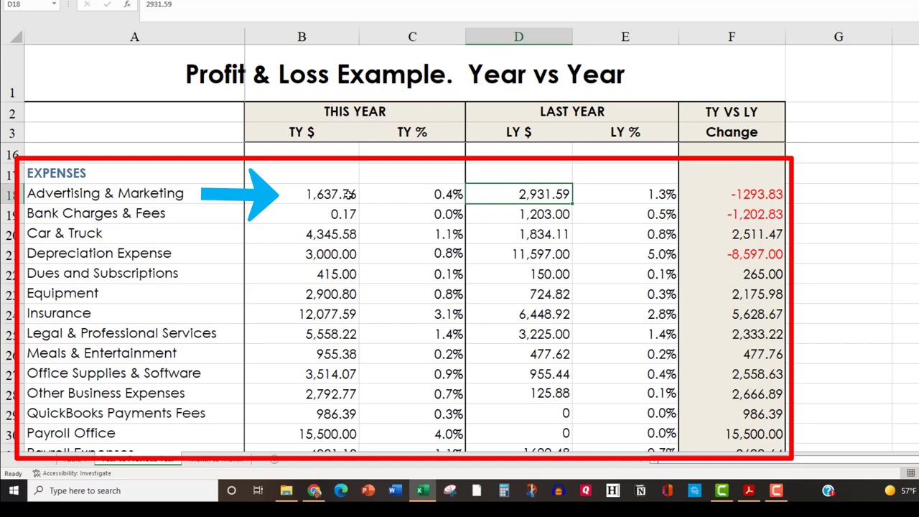
{"action": "left_click", "coordinate": [280, 194]}
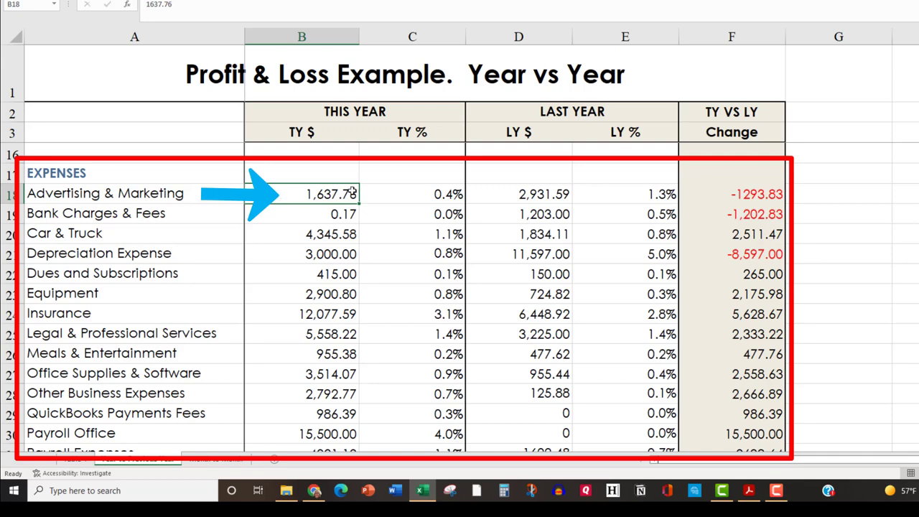
{"action": "left_click", "coordinate": [607, 192]}
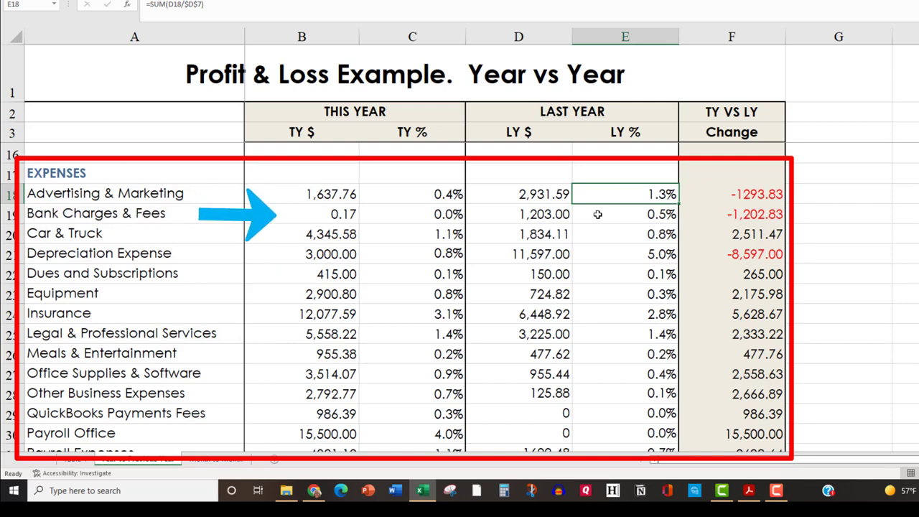
{"action": "left_click", "coordinate": [598, 214]}
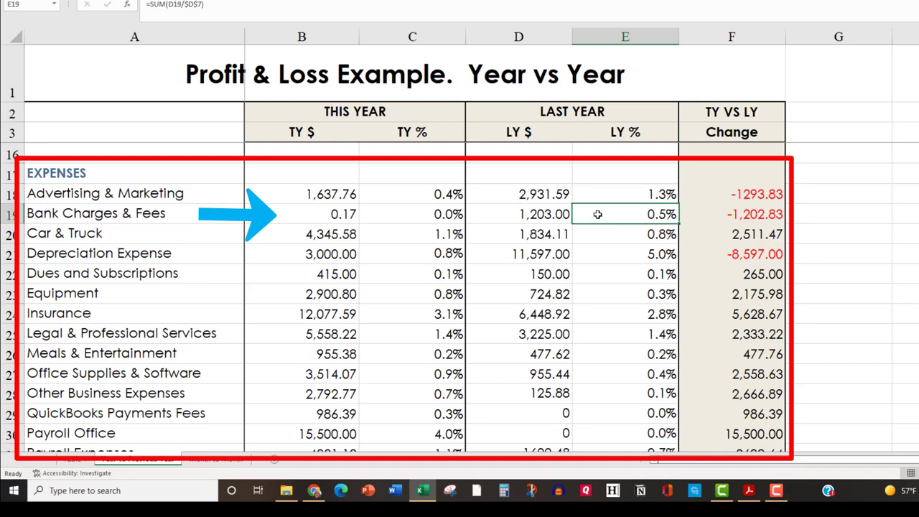
{"action": "left_click", "coordinate": [596, 234]}
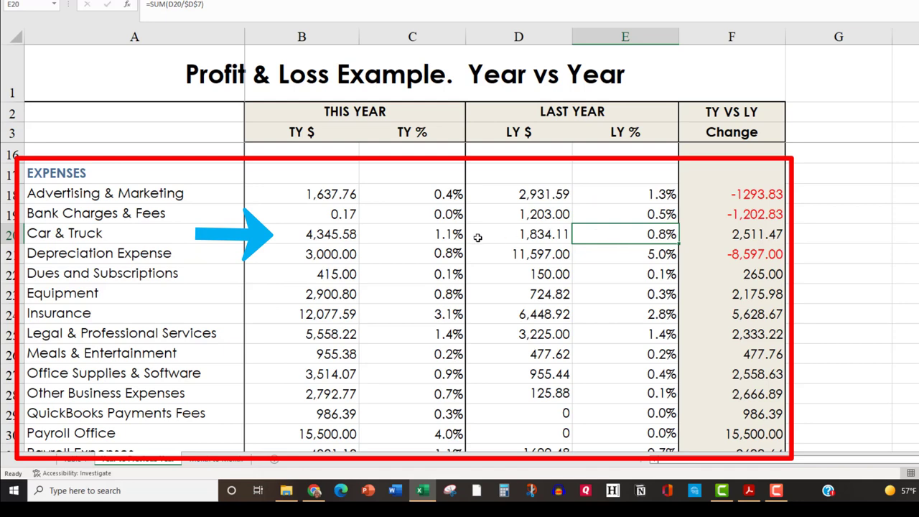
{"action": "left_click", "coordinate": [424, 236]}
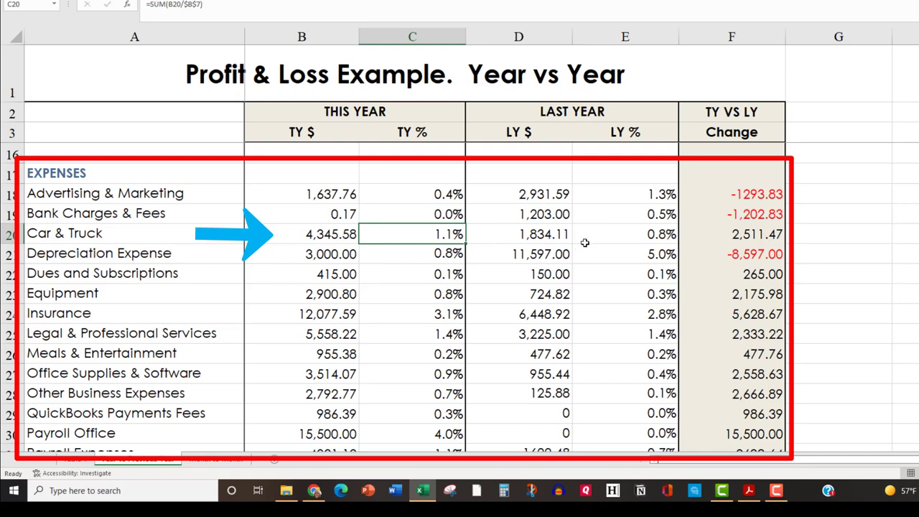
{"action": "left_click", "coordinate": [696, 234]}
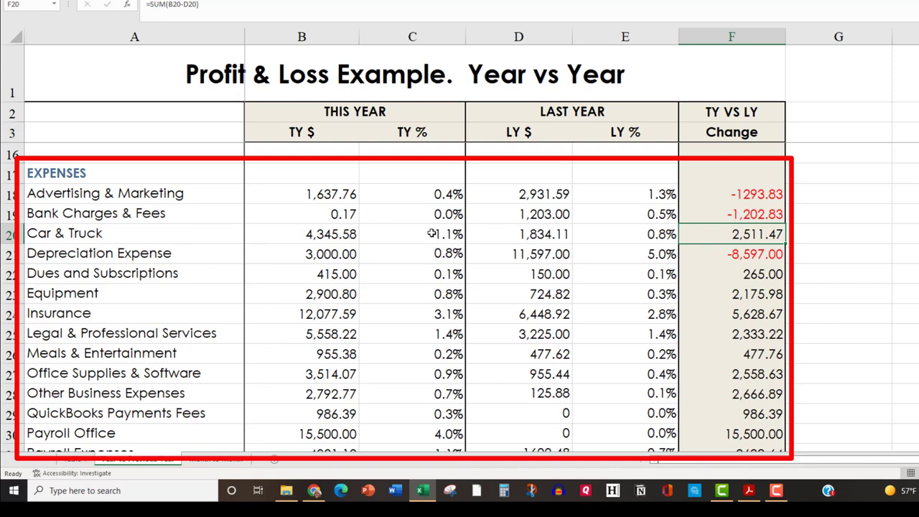
{"action": "left_click", "coordinate": [598, 254]}
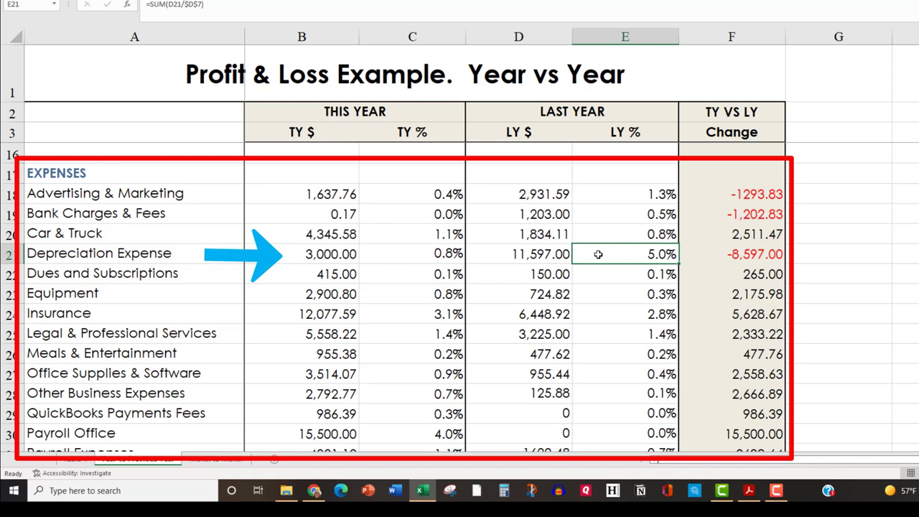
{"action": "left_click", "coordinate": [509, 254]}
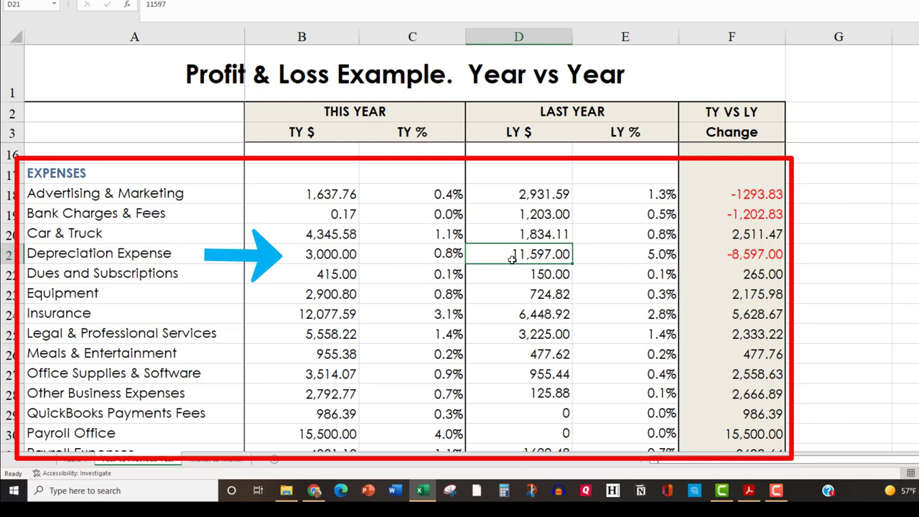
{"action": "left_click", "coordinate": [709, 257]}
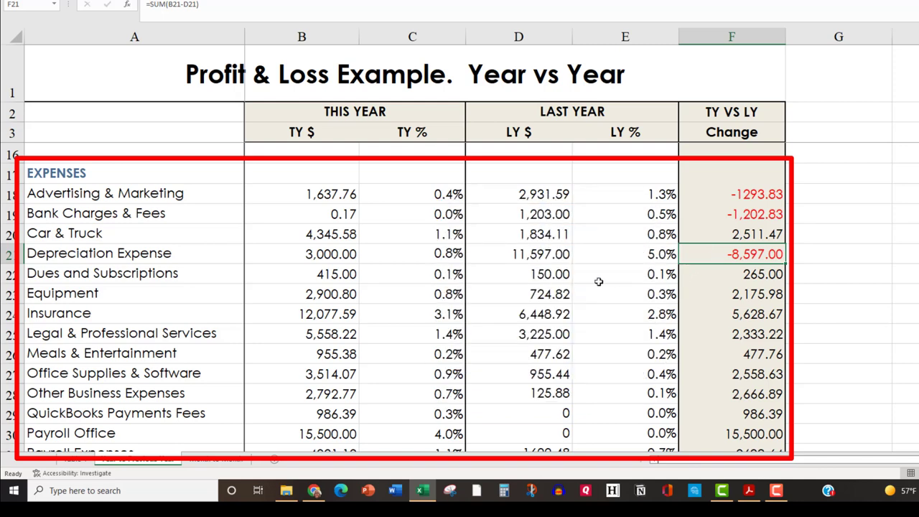
{"action": "left_click", "coordinate": [537, 295]}
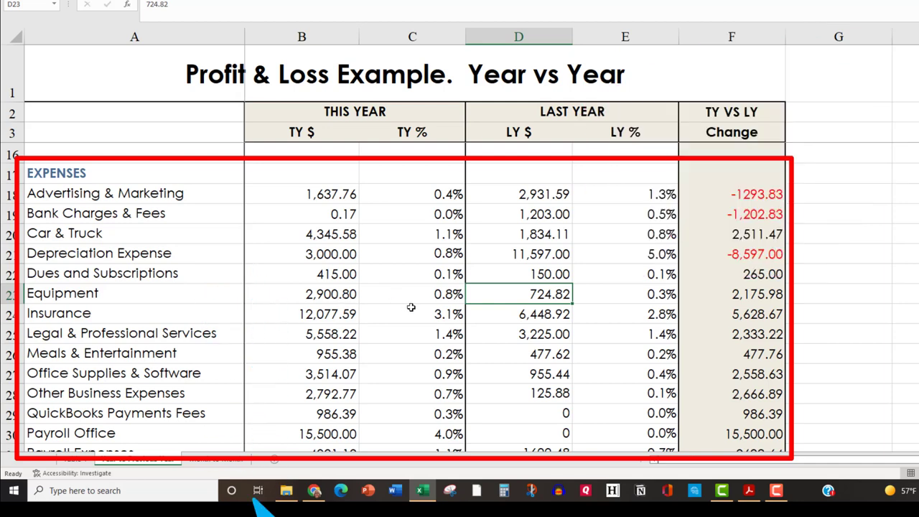
{"action": "left_click", "coordinate": [486, 319]}
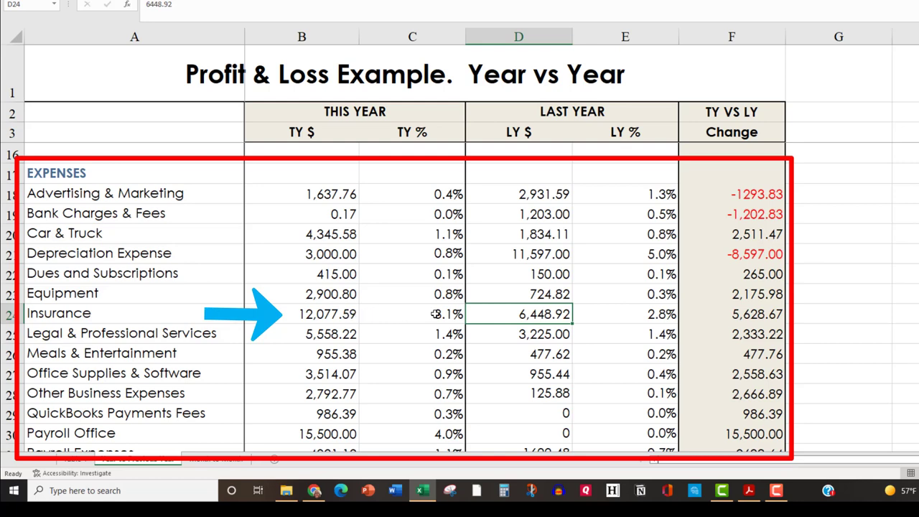
{"action": "left_click", "coordinate": [488, 332]}
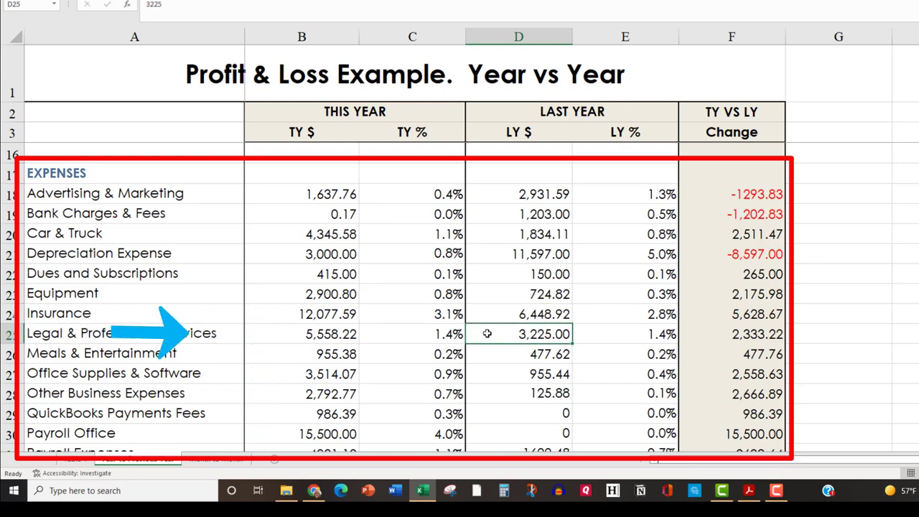
{"action": "left_click", "coordinate": [343, 334]}
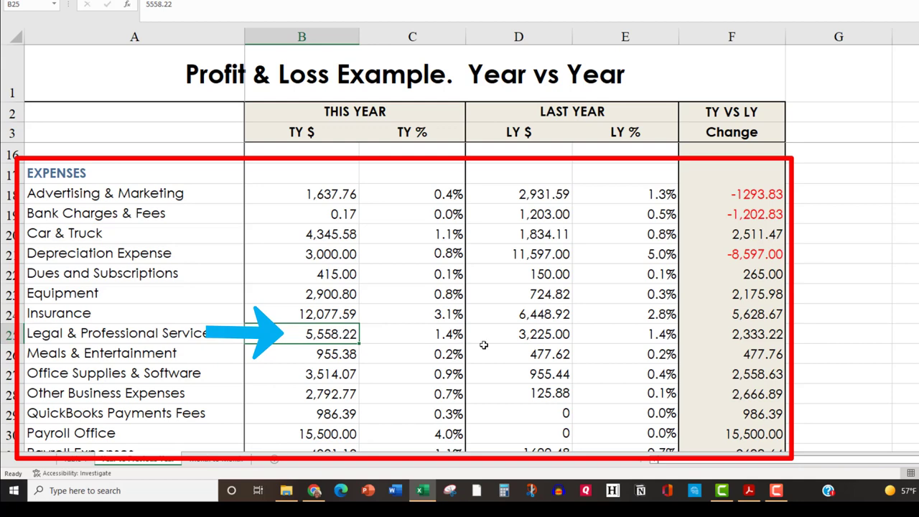
{"action": "scroll", "coordinate": [484, 344], "scroll_direction": "down", "scroll_amount": 1}
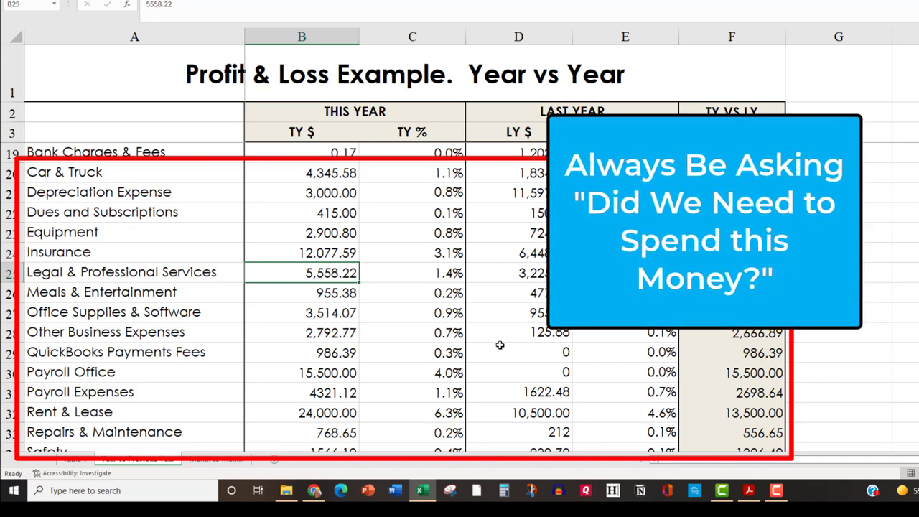
{"action": "scroll", "coordinate": [496, 348], "scroll_direction": "down", "scroll_amount": 1}
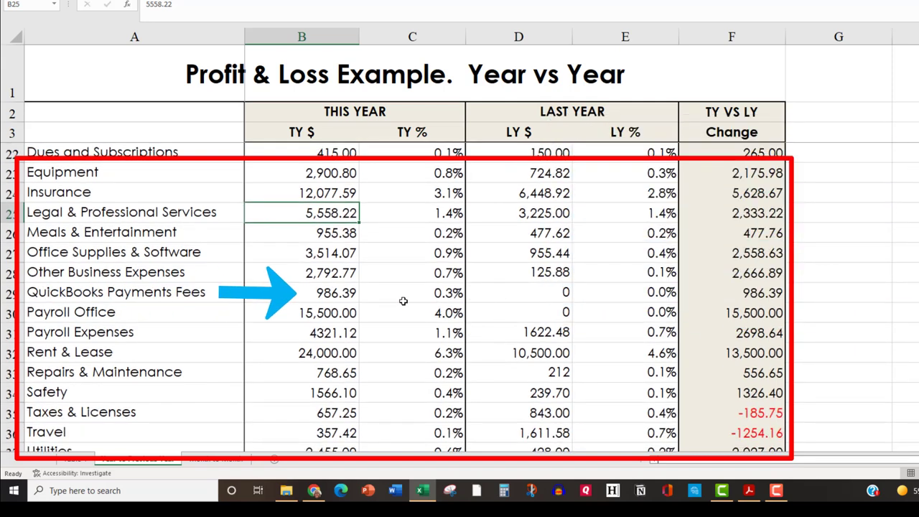
{"action": "left_click", "coordinate": [309, 291]}
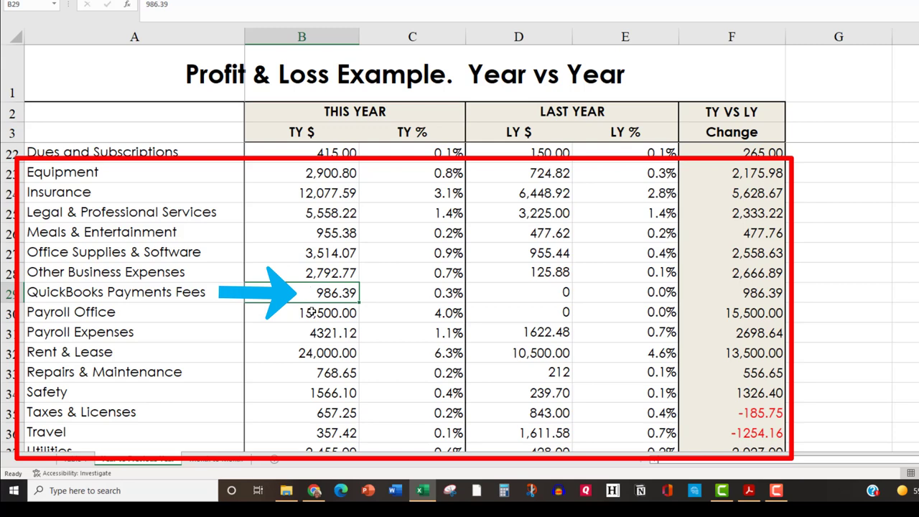
{"action": "left_click", "coordinate": [318, 315]}
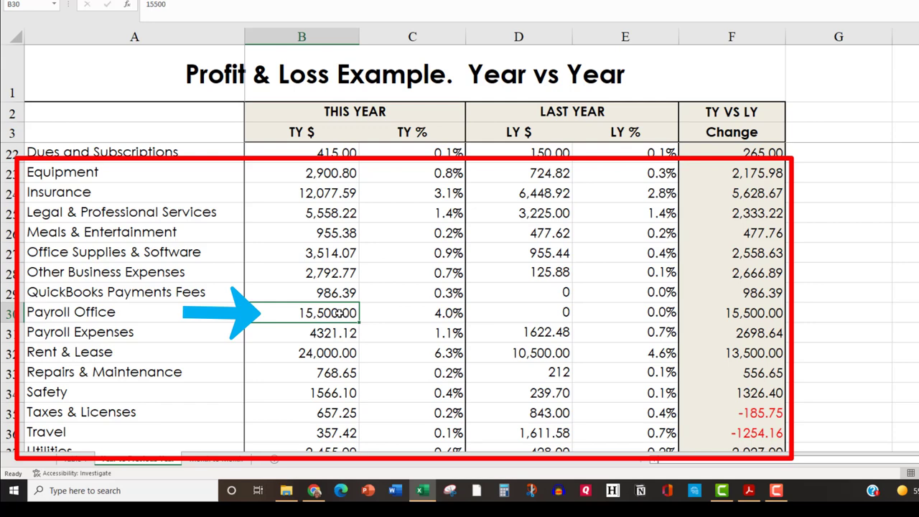
{"action": "left_click", "coordinate": [496, 318]}
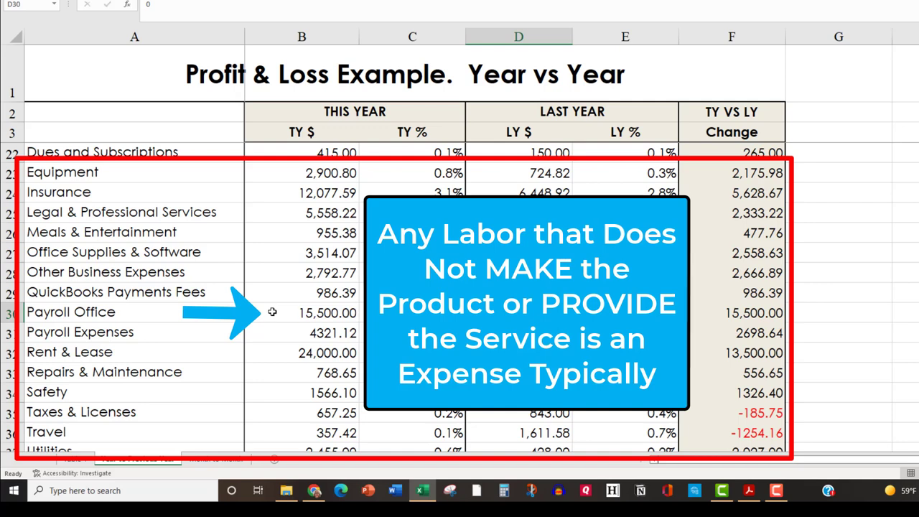
{"action": "left_click", "coordinate": [273, 313]}
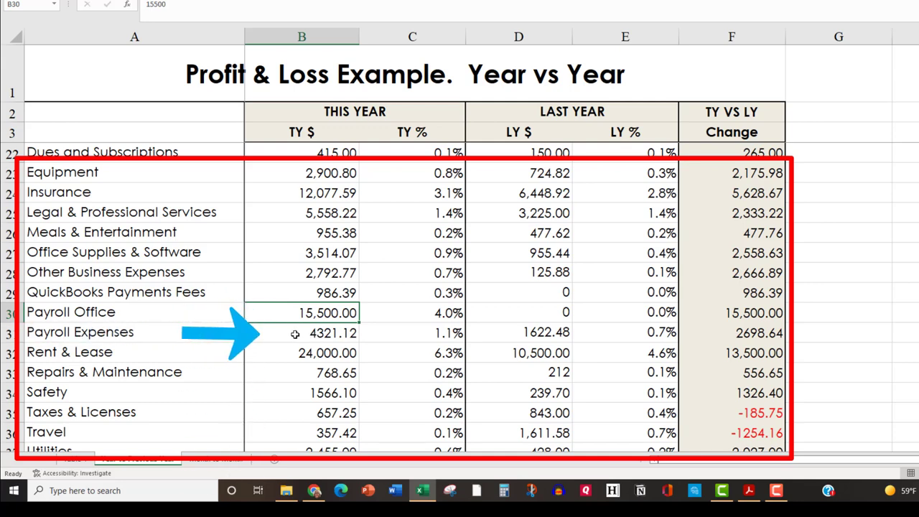
{"action": "left_click", "coordinate": [289, 334]}
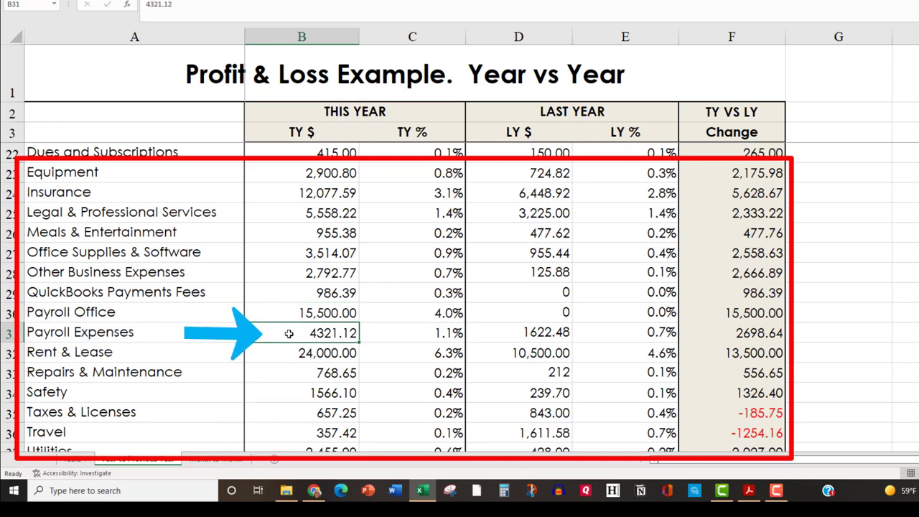
{"action": "left_click", "coordinate": [483, 333]}
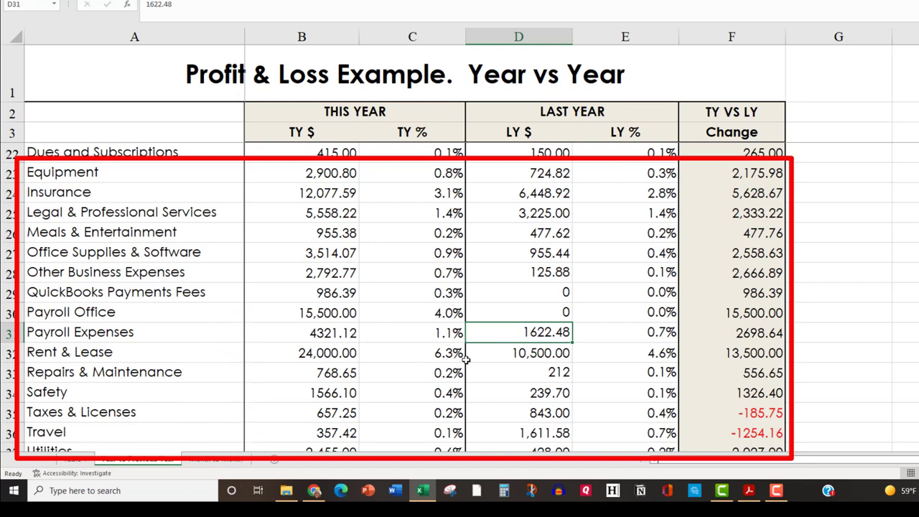
{"action": "left_click", "coordinate": [492, 353]}
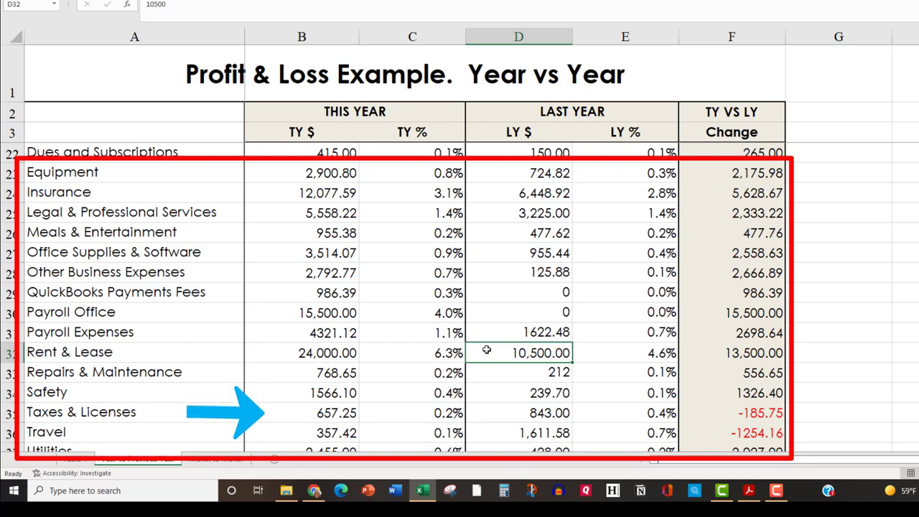
{"action": "left_click", "coordinate": [273, 354]}
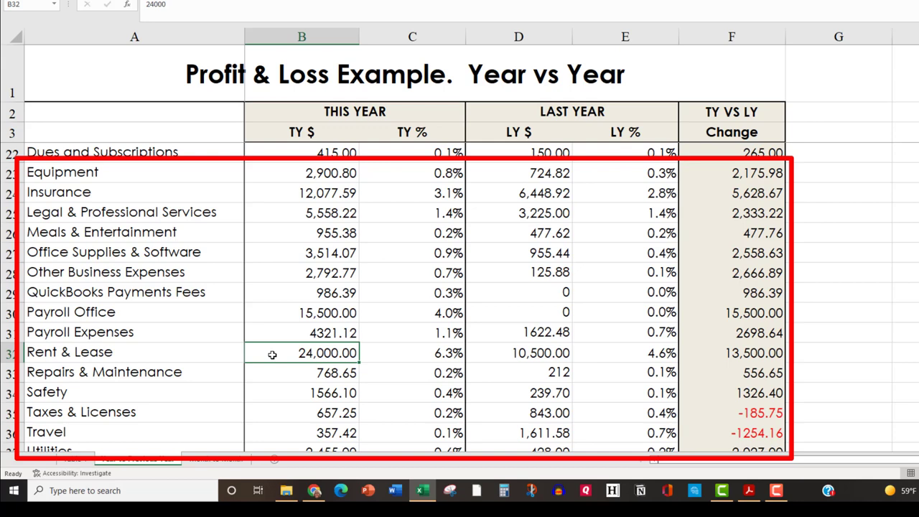
{"action": "key", "text": "Down"}
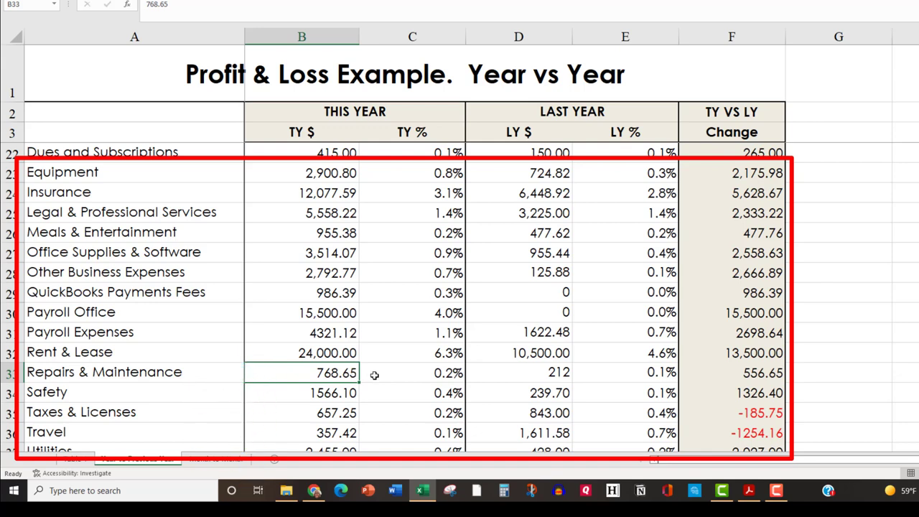
{"action": "scroll", "coordinate": [370, 365], "scroll_direction": "down", "scroll_amount": 1}
{"action": "left_click", "coordinate": [334, 337]}
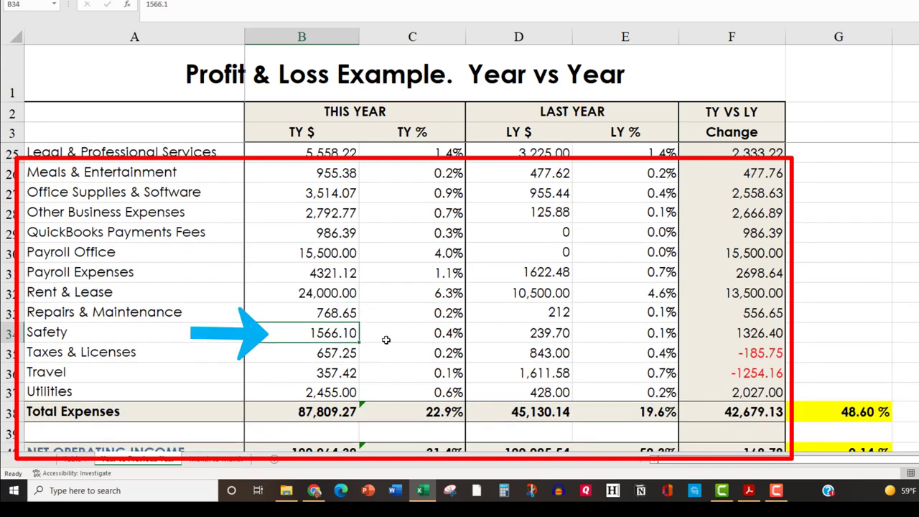
{"action": "left_click", "coordinate": [338, 373]}
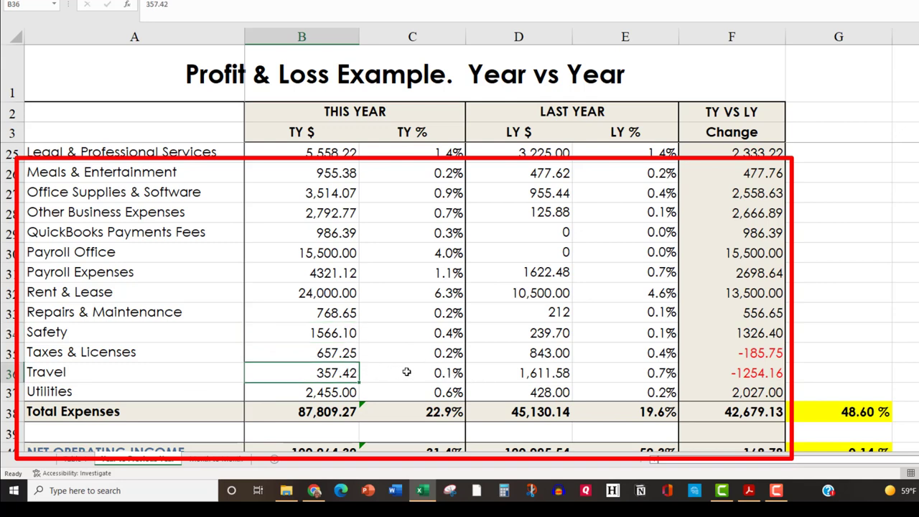
{"action": "left_click", "coordinate": [488, 392]}
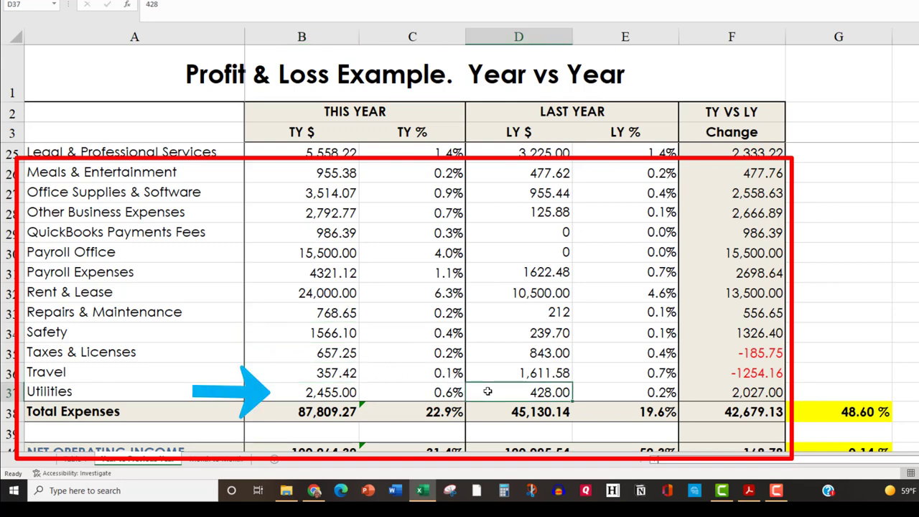
{"action": "left_click", "coordinate": [337, 394]}
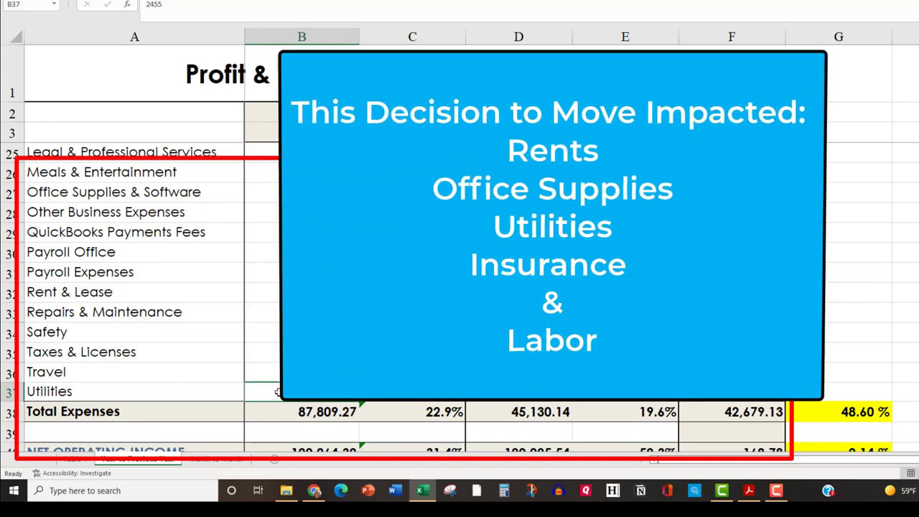
{"action": "scroll", "coordinate": [278, 392], "scroll_direction": "up", "scroll_amount": 1}
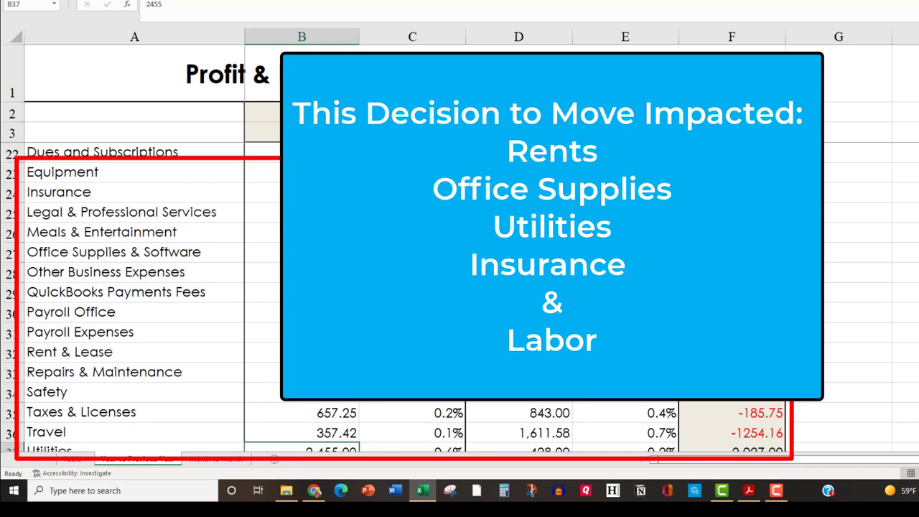
{"action": "scroll", "coordinate": [402, 288], "scroll_direction": "down", "scroll_amount": 1}
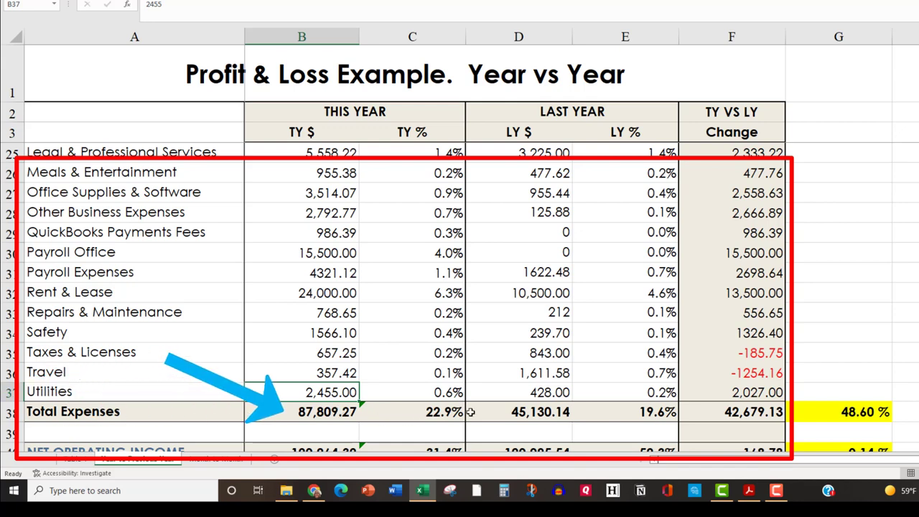
{"action": "left_click", "coordinate": [494, 407]}
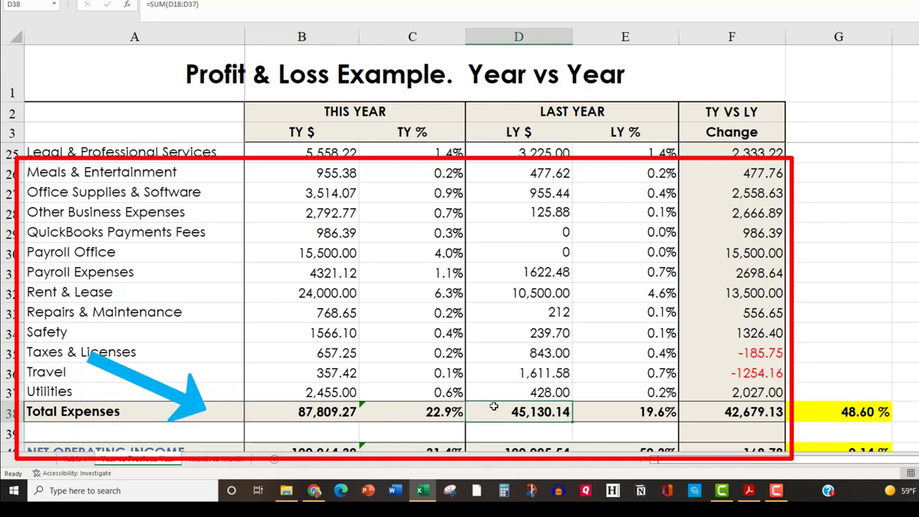
{"action": "left_click", "coordinate": [604, 411]}
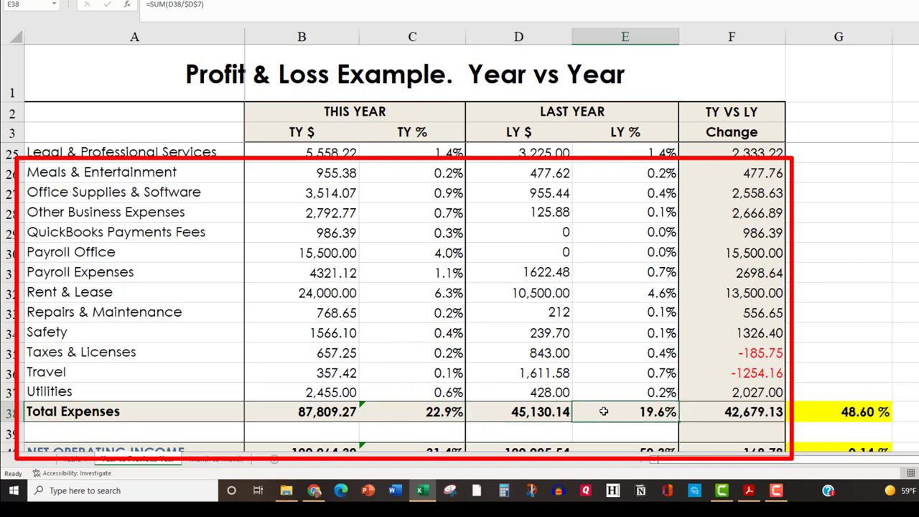
{"action": "left_click", "coordinate": [424, 411]}
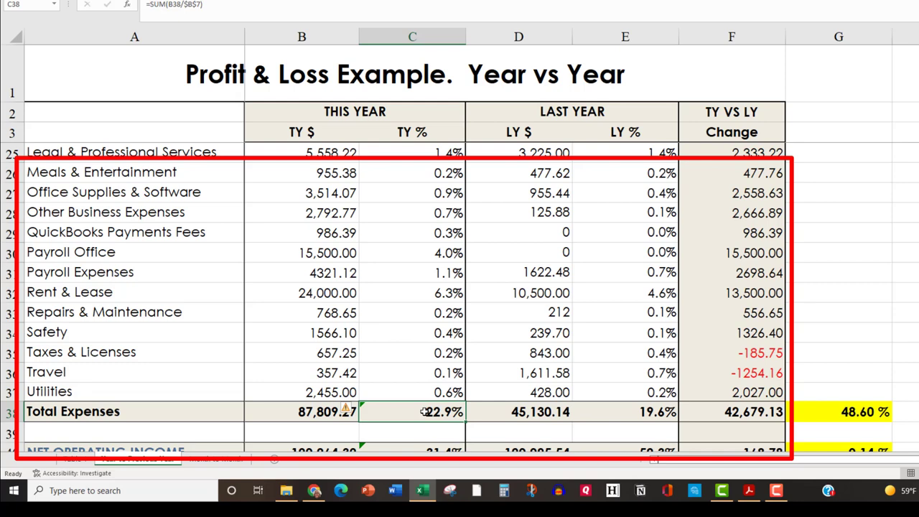
{"action": "left_click", "coordinate": [818, 411]}
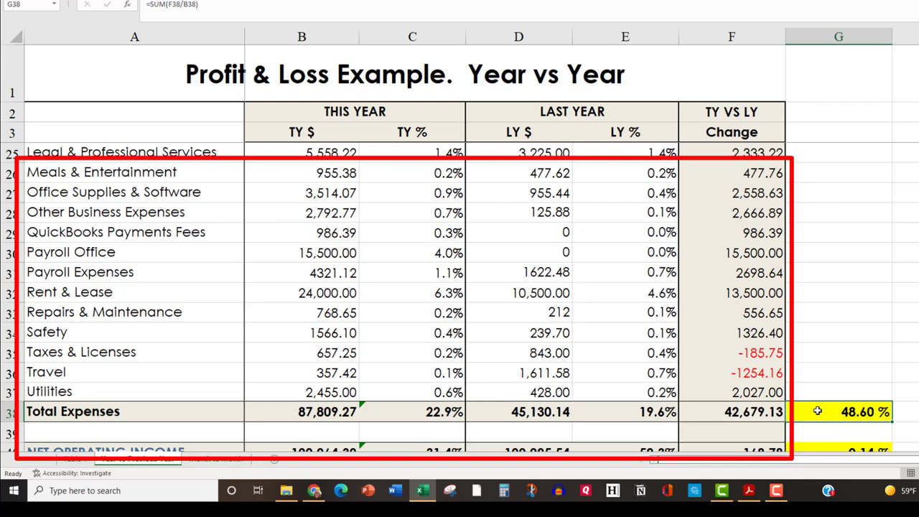
{"action": "left_click", "coordinate": [540, 412]}
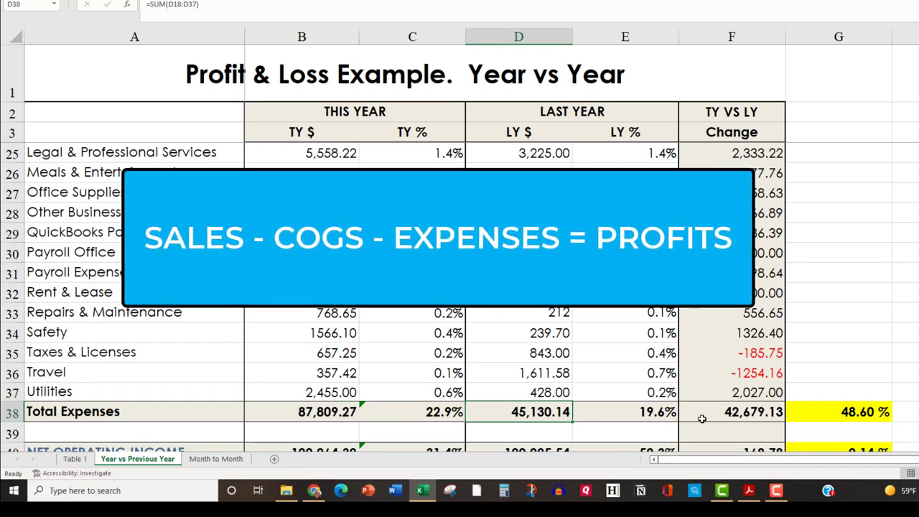
{"action": "scroll", "coordinate": [702, 418], "scroll_direction": "down", "scroll_amount": 2}
{"action": "scroll", "coordinate": [702, 421], "scroll_direction": "down", "scroll_amount": 1}
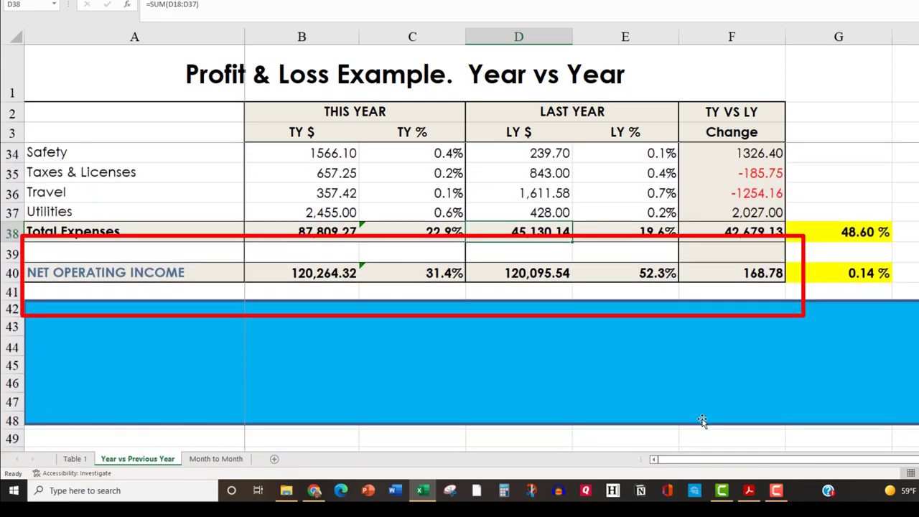
{"action": "left_click", "coordinate": [203, 271]}
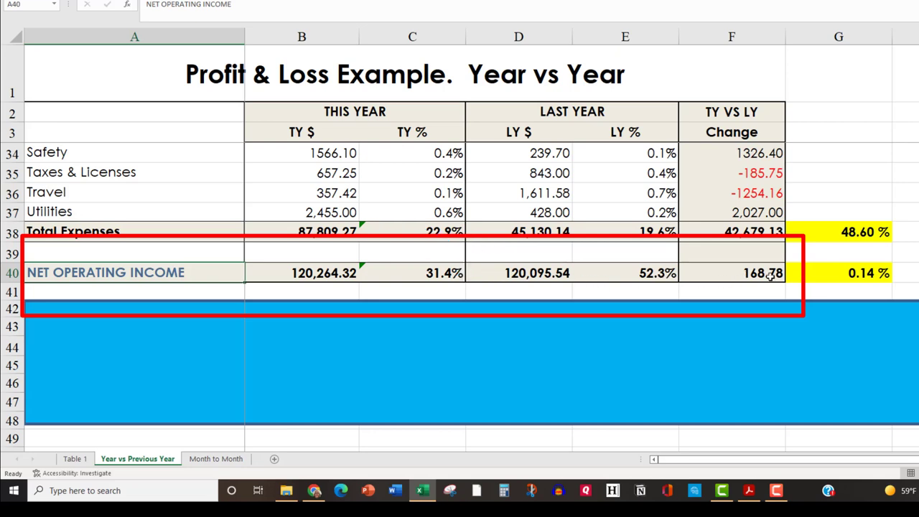
{"action": "left_click", "coordinate": [826, 275]}
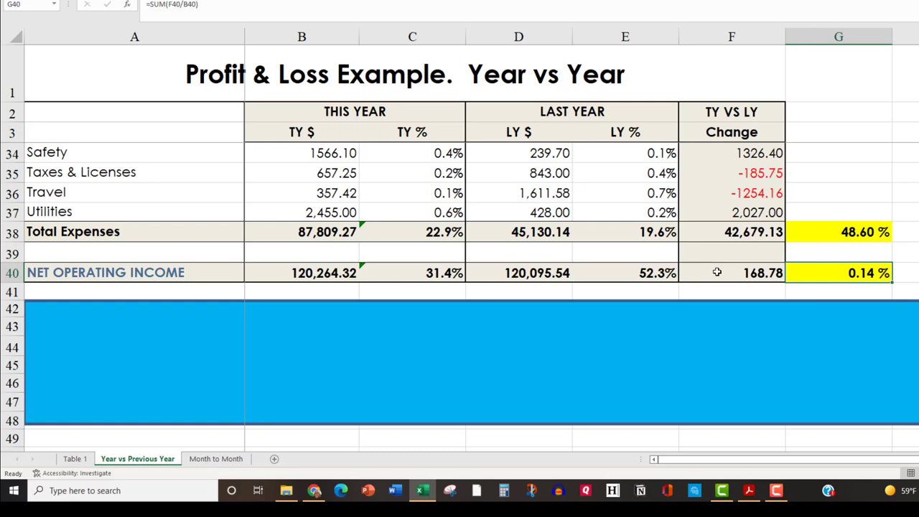
{"action": "scroll", "coordinate": [717, 273], "scroll_direction": "up", "scroll_amount": 10}
{"action": "left_click", "coordinate": [709, 212]}
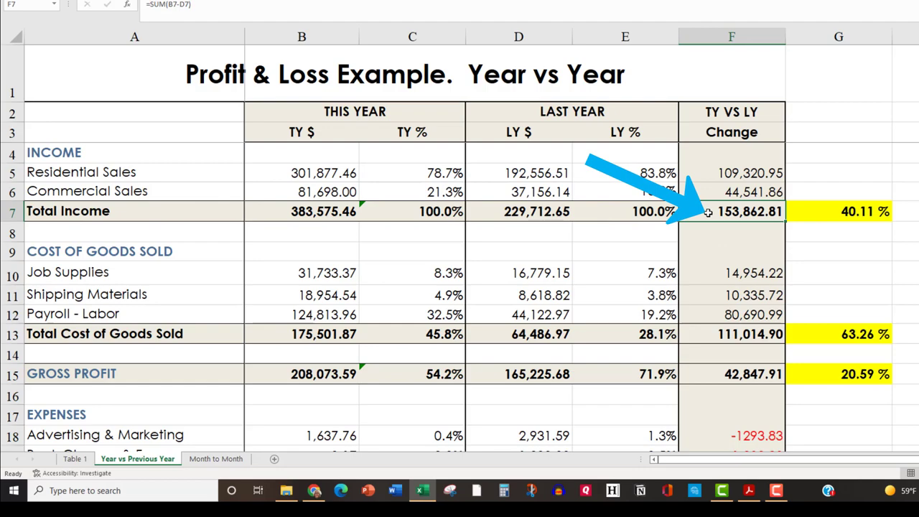
{"action": "scroll", "coordinate": [708, 212], "scroll_direction": "down", "scroll_amount": 7}
{"action": "scroll", "coordinate": [708, 212], "scroll_direction": "down", "scroll_amount": 2}
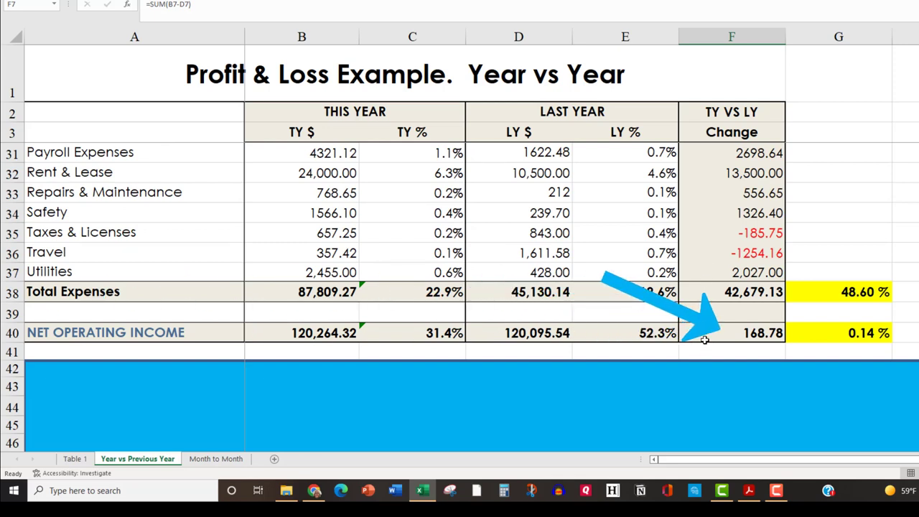
{"action": "left_click", "coordinate": [646, 334]}
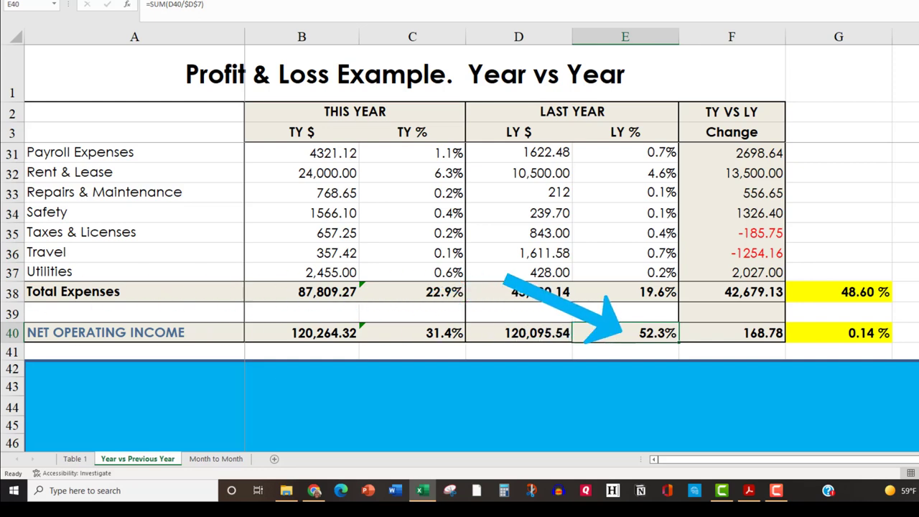
{"action": "left_click", "coordinate": [440, 333]}
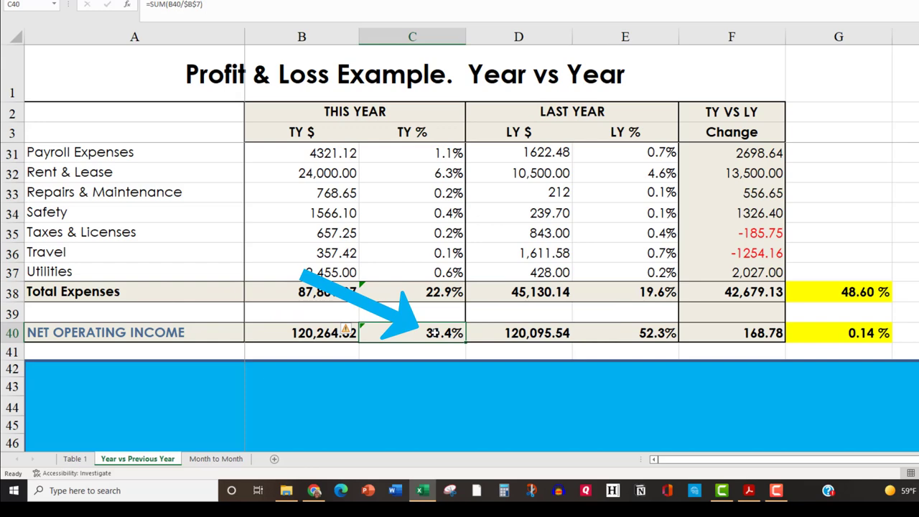
{"action": "scroll", "coordinate": [435, 333], "scroll_direction": "up", "scroll_amount": 9}
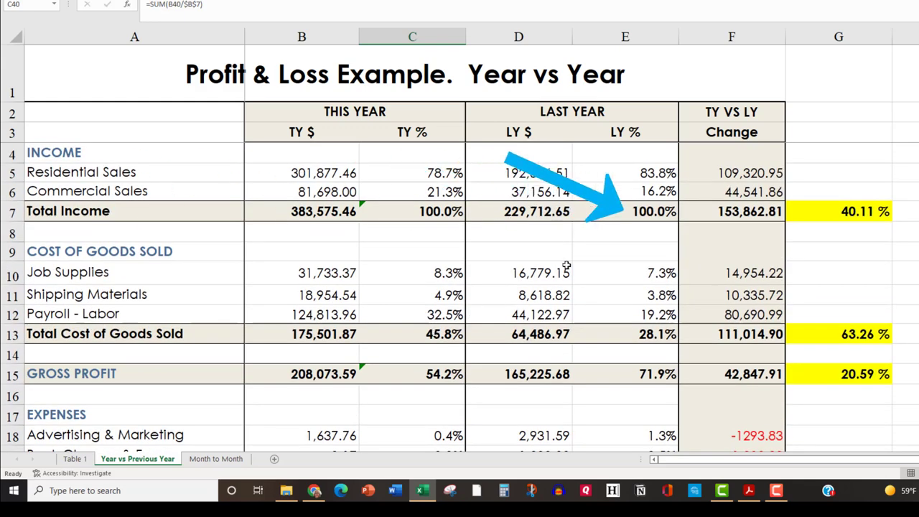
{"action": "left_click", "coordinate": [702, 212]}
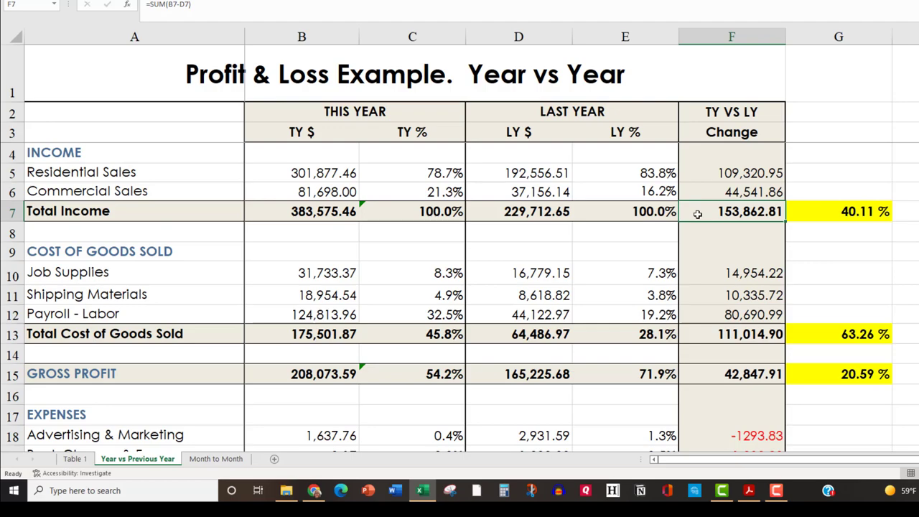
{"action": "scroll", "coordinate": [698, 214], "scroll_direction": "down", "scroll_amount": 10}
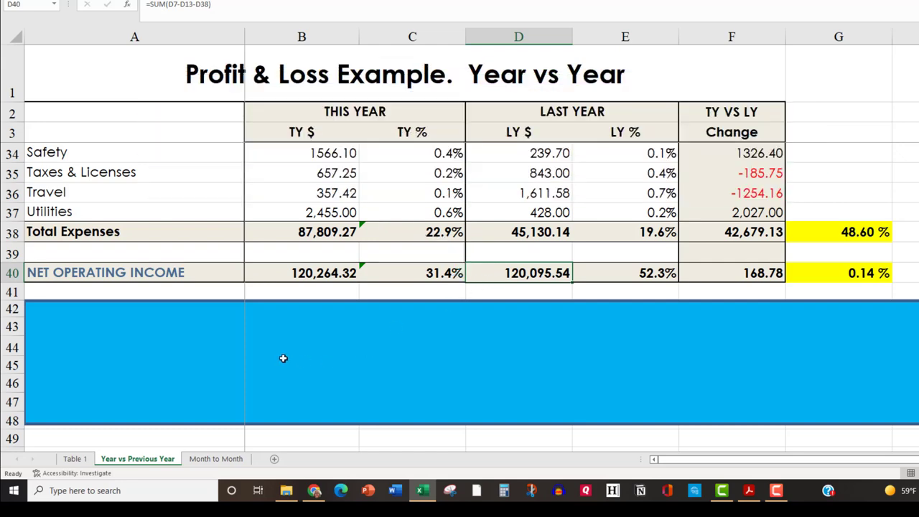
Step: Narrow the blue cover shape to reveal the allocation table in A42:B47
{"action": "left_click", "coordinate": [215, 279]}
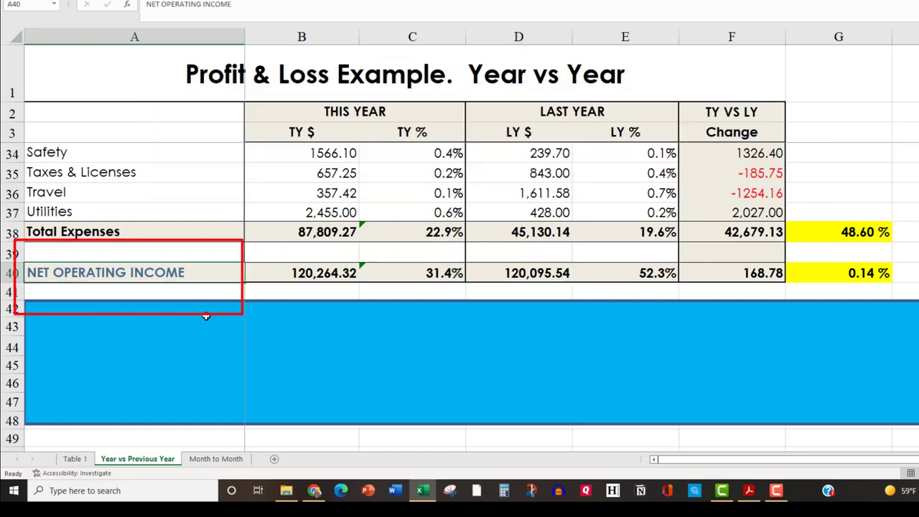
{"action": "left_click", "coordinate": [132, 332]}
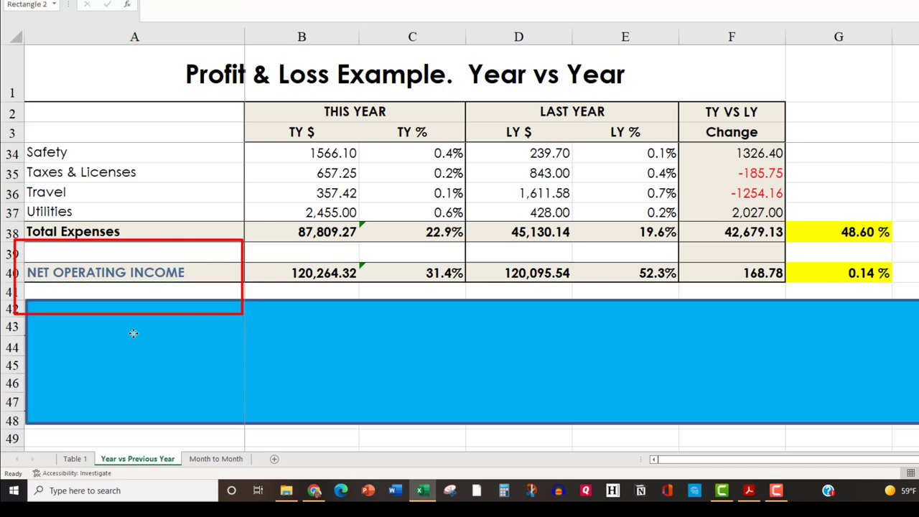
{"action": "left_click_drag", "start_coordinate": [27, 361], "coordinate": [381, 356]}
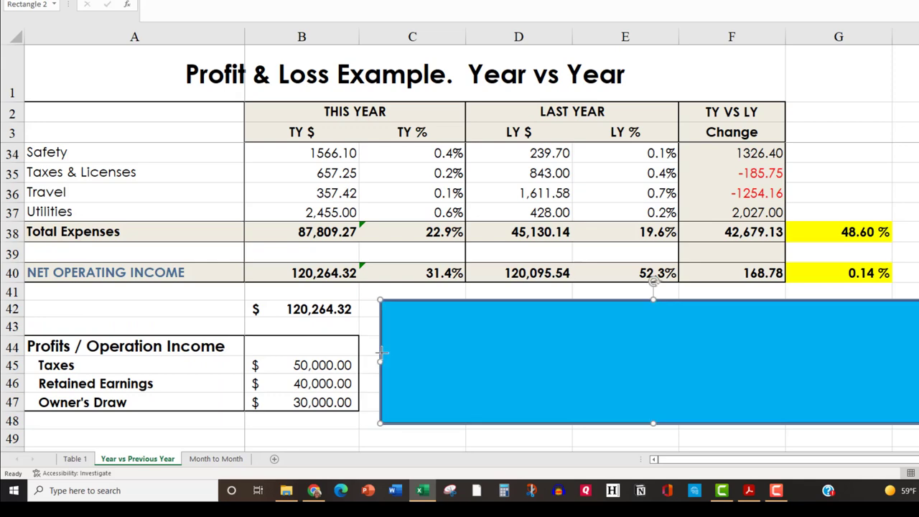
Step: Review the 120,264.32 split: Taxes 50,000.00, Retained Earnings 40,000.00, Owner's Draw 30,000.00
{"action": "left_click", "coordinate": [281, 314]}
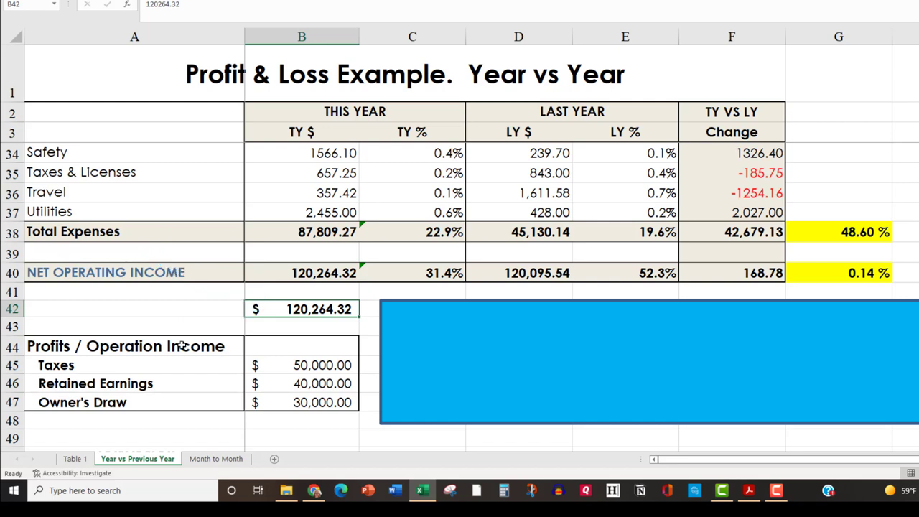
{"action": "left_click", "coordinate": [151, 368]}
{"action": "left_click", "coordinate": [118, 382]}
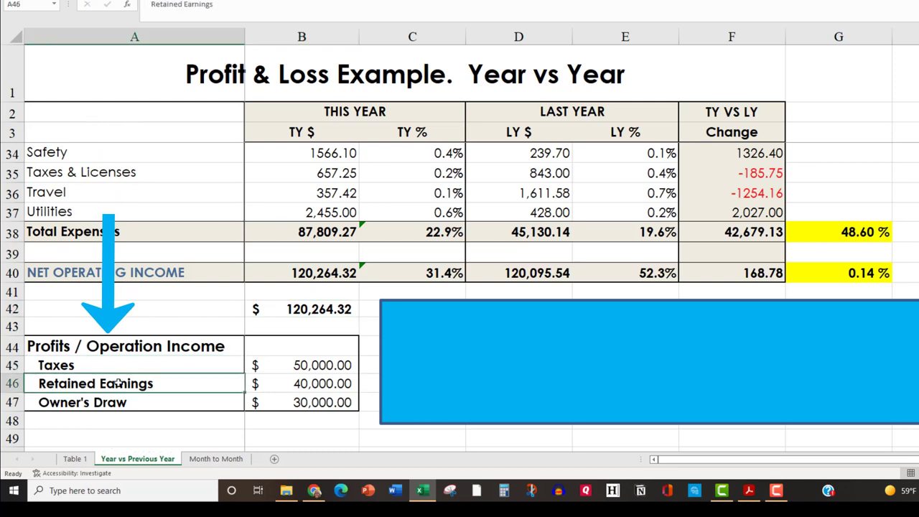
{"action": "left_click", "coordinate": [118, 402]}
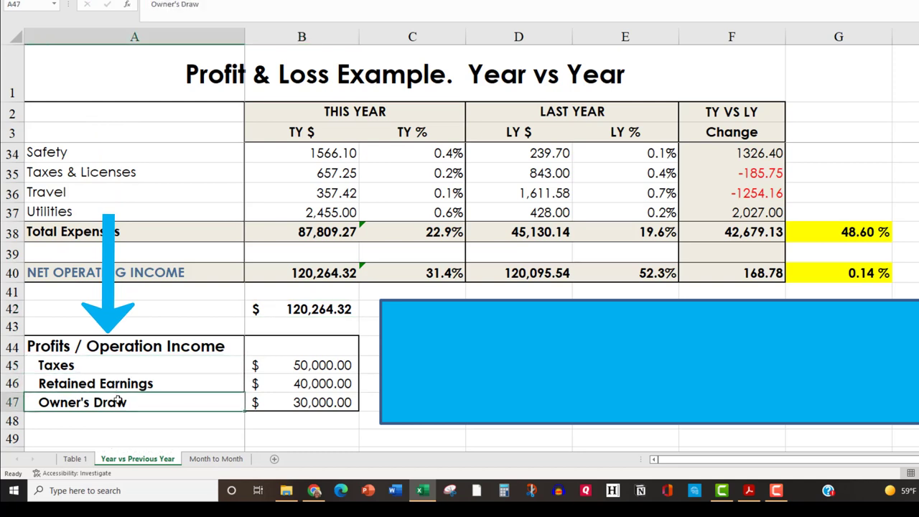
{"action": "left_click", "coordinate": [265, 366]}
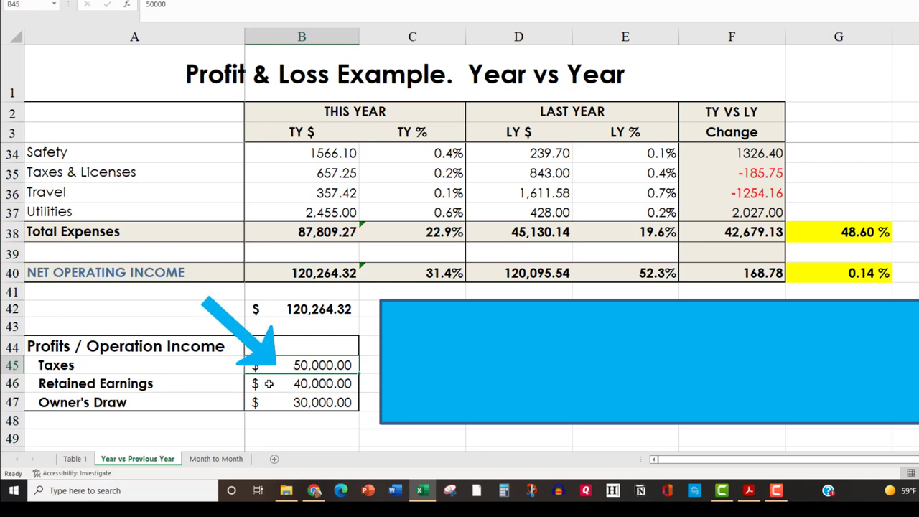
{"action": "left_click", "coordinate": [269, 383]}
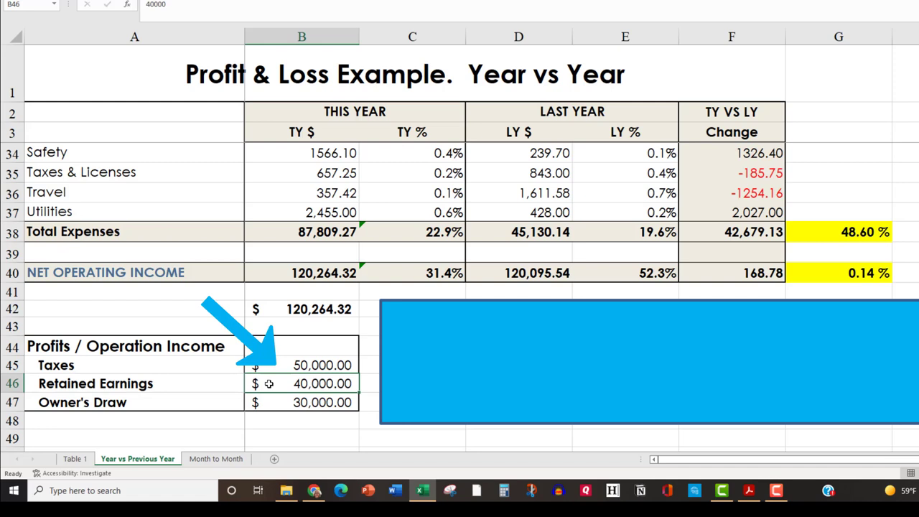
{"action": "left_click", "coordinate": [269, 401]}
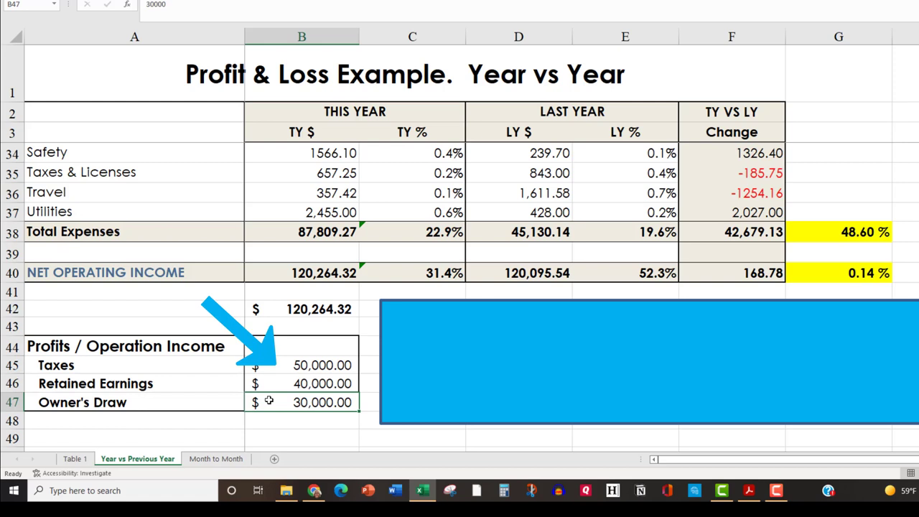
{"action": "left_click", "coordinate": [274, 383]}
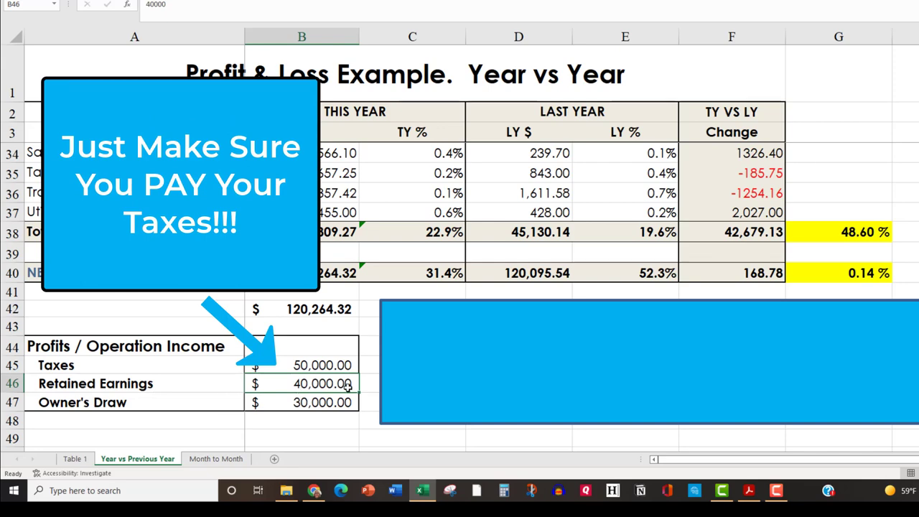
Step: Delete the blue placeholder shape to uncover the Owner Wages heading
{"action": "left_click", "coordinate": [393, 383]}
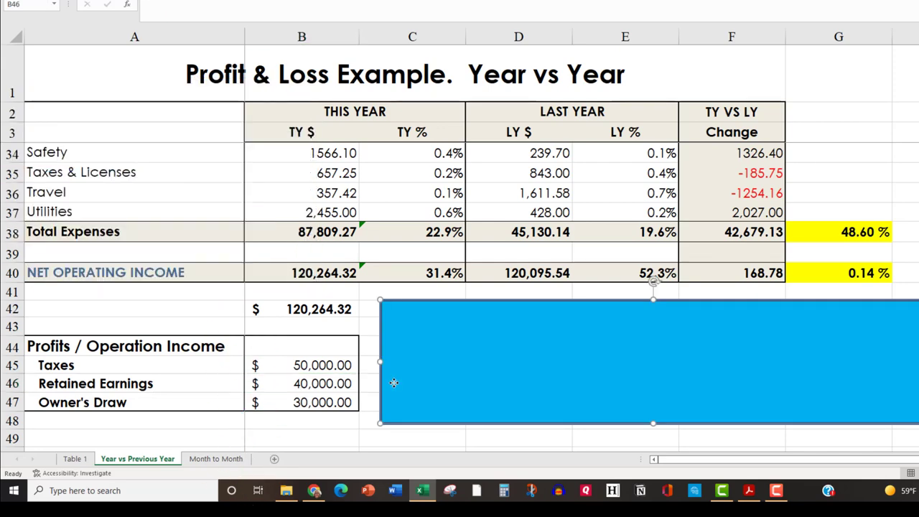
{"action": "key", "text": "Delete"}
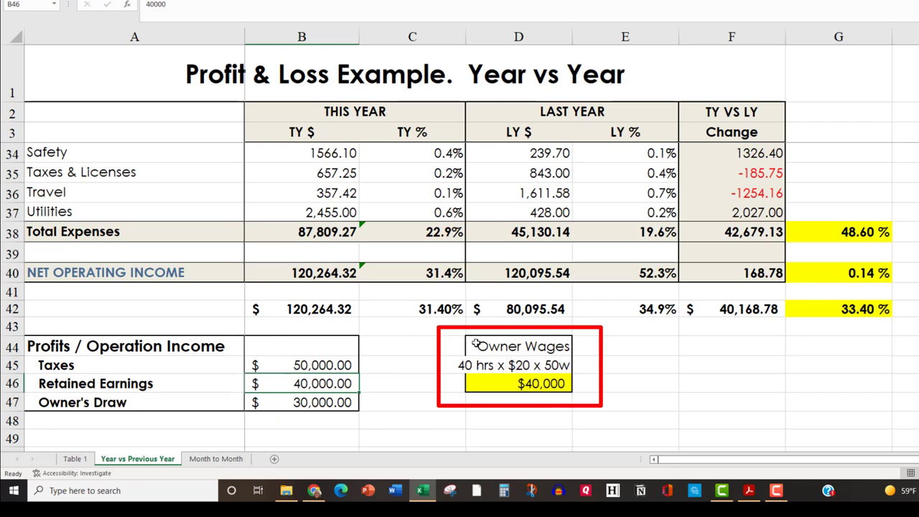
{"action": "left_click", "coordinate": [465, 345]}
Step: Review the Owner Wages note (40 hrs x $20 x 50w = $40,000) and last year's net operating income
{"action": "left_click", "coordinate": [475, 364]}
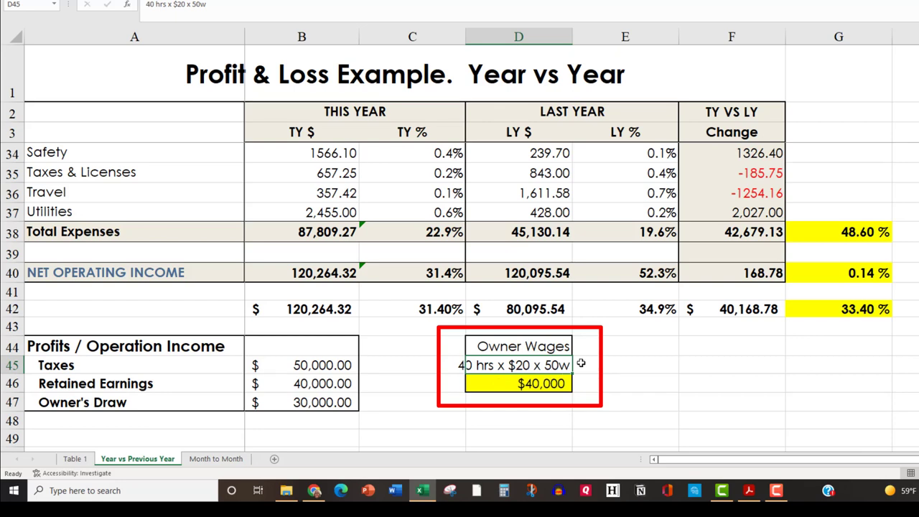
{"action": "left_click", "coordinate": [569, 384]}
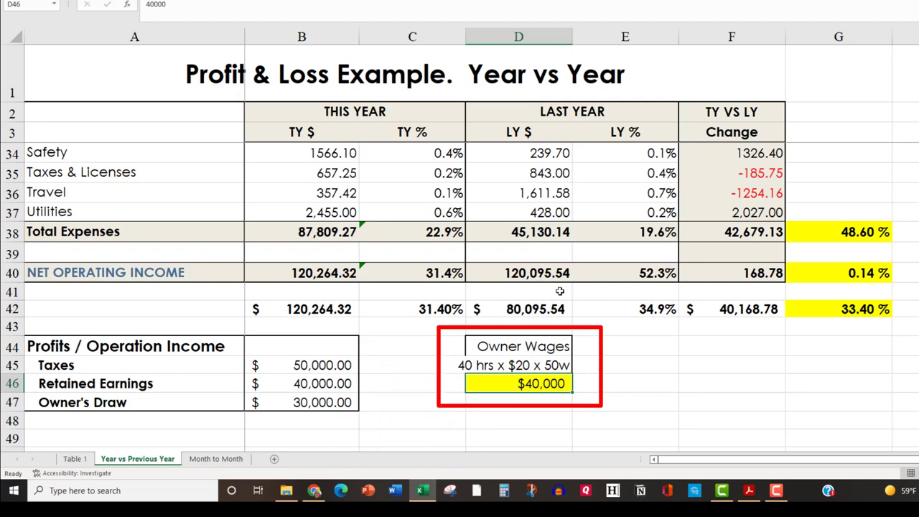
{"action": "left_click", "coordinate": [531, 273]}
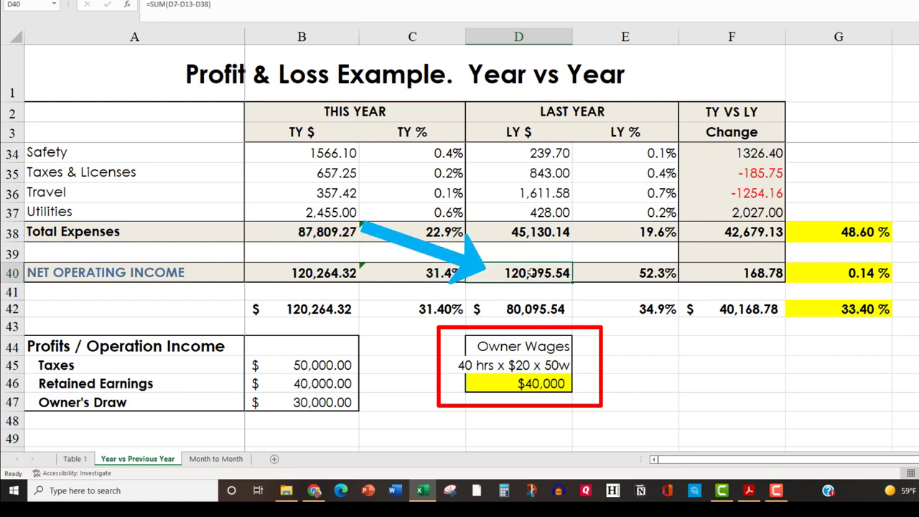
{"action": "left_click", "coordinate": [538, 309]}
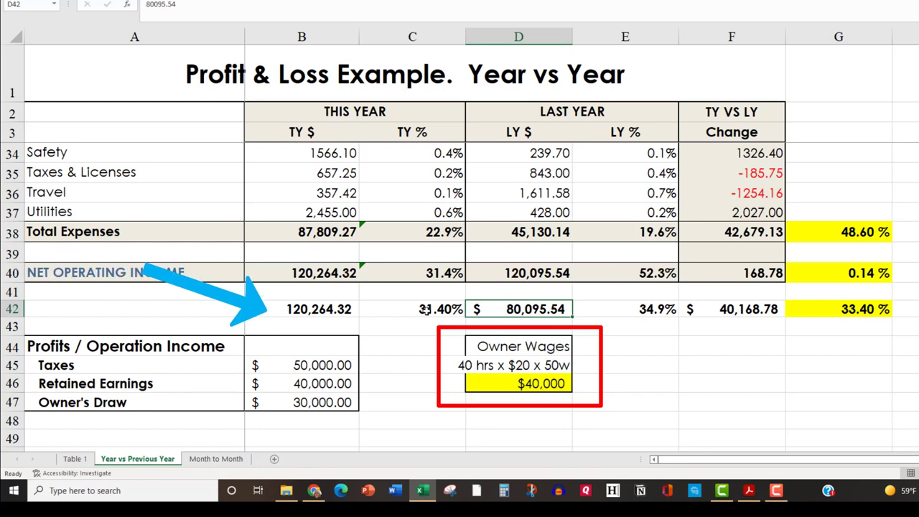
{"action": "left_click", "coordinate": [356, 309]}
{"action": "left_click", "coordinate": [395, 310]}
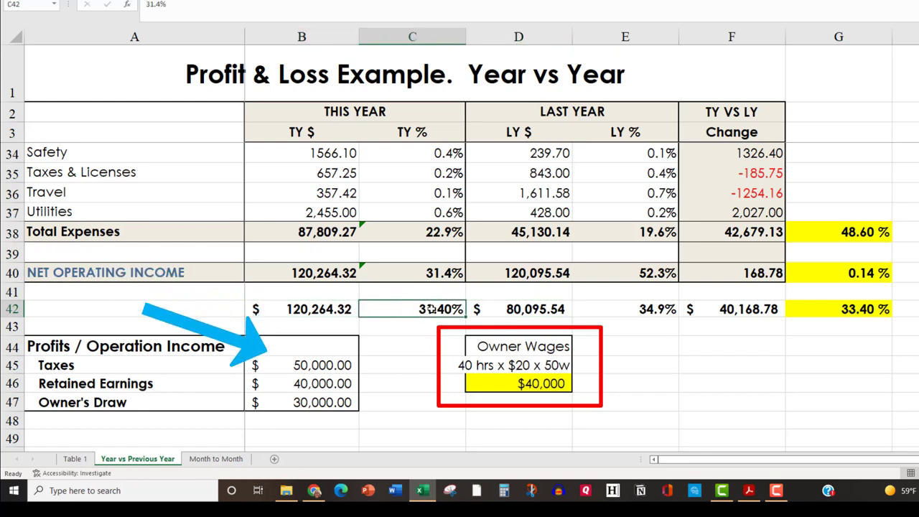
{"action": "left_click", "coordinate": [487, 308]}
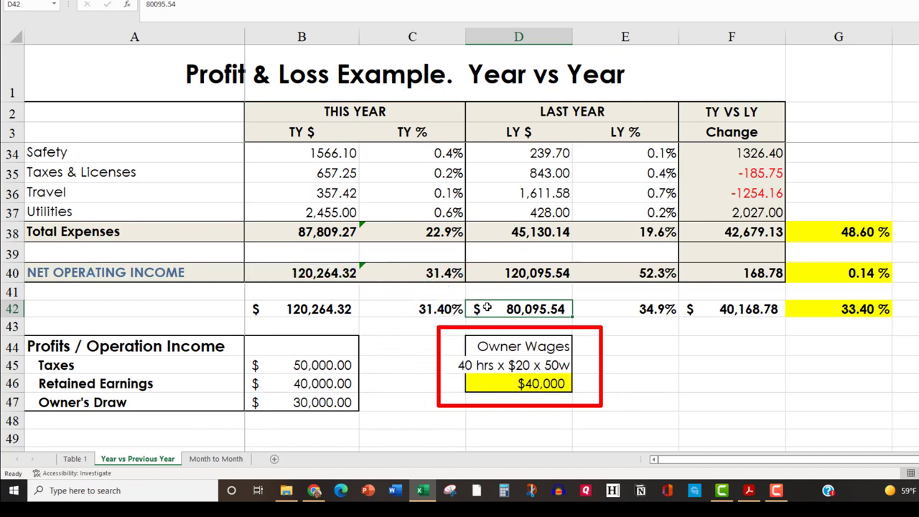
{"action": "left_click", "coordinate": [576, 307]}
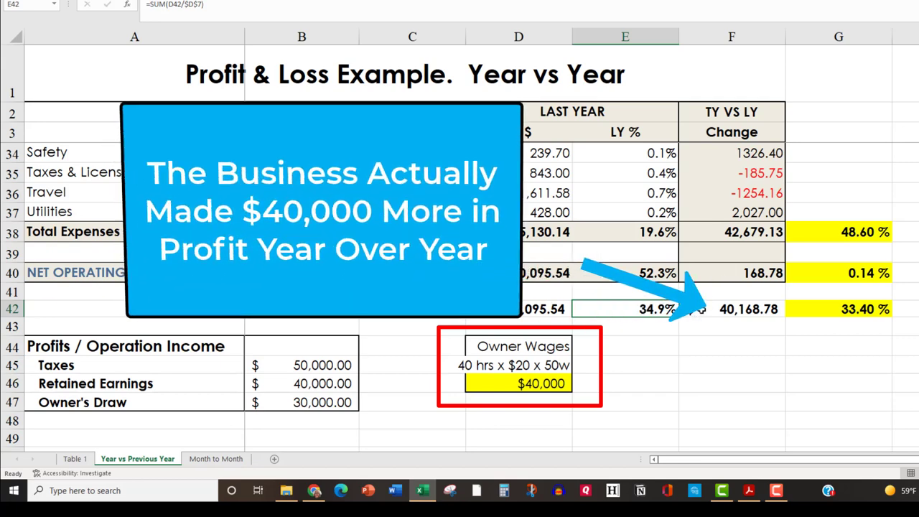
{"action": "left_click", "coordinate": [696, 313]}
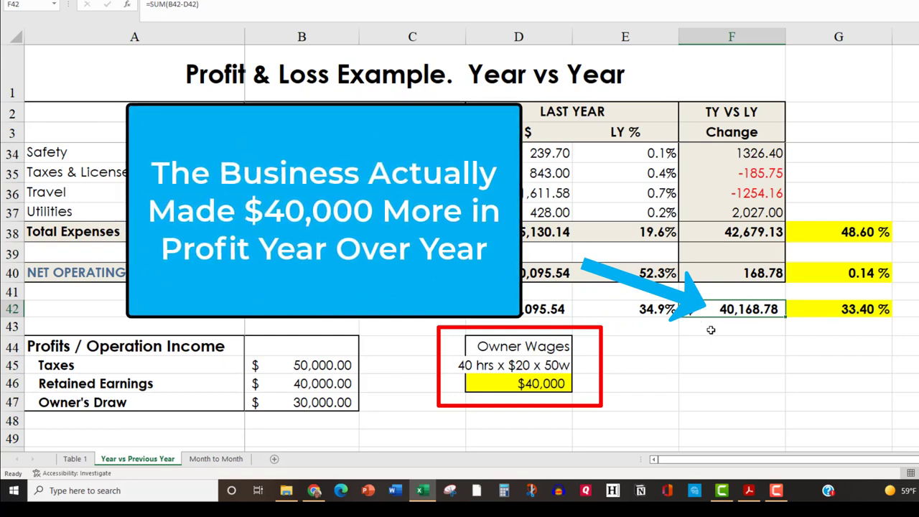
{"action": "left_click", "coordinate": [808, 308]}
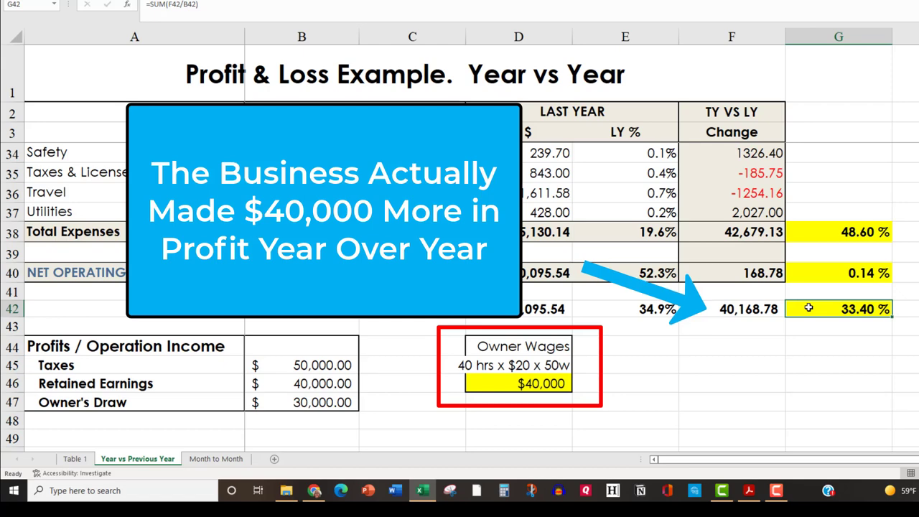
{"action": "scroll", "coordinate": [797, 324], "scroll_direction": "up", "scroll_amount": 10}
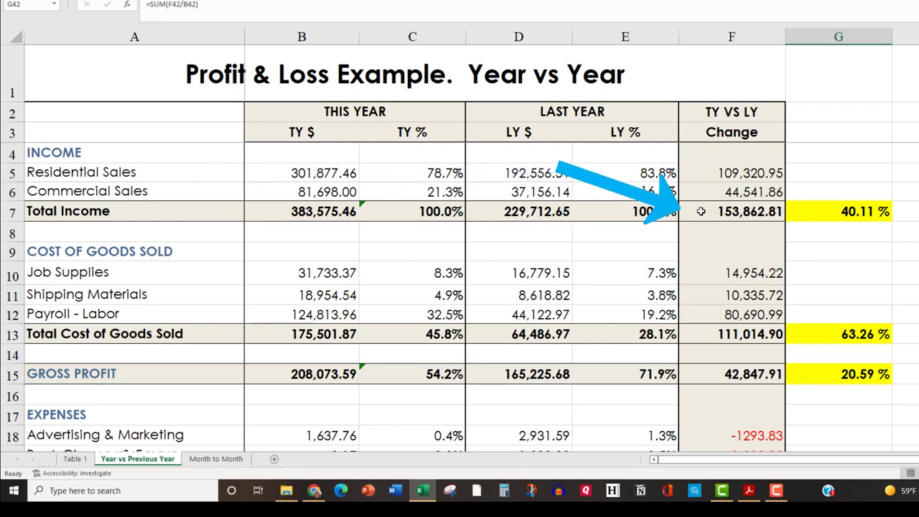
{"action": "left_click", "coordinate": [805, 214]}
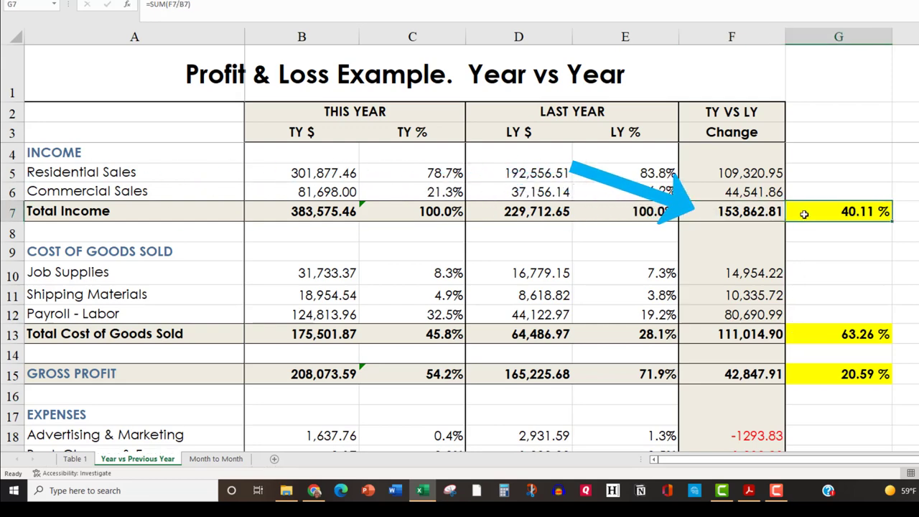
{"action": "scroll", "coordinate": [805, 214], "scroll_direction": "down", "scroll_amount": 10}
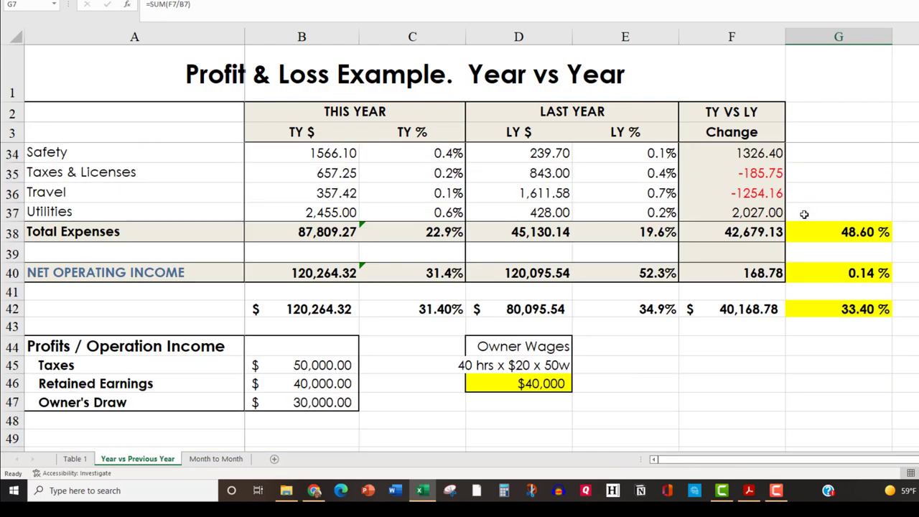
{"action": "left_click", "coordinate": [820, 315]}
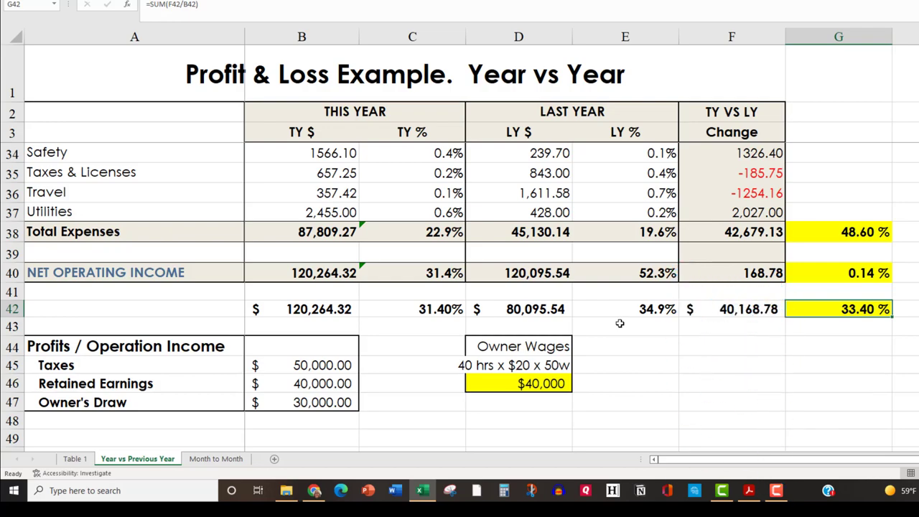
{"action": "scroll", "coordinate": [620, 323], "scroll_direction": "up", "scroll_amount": 10}
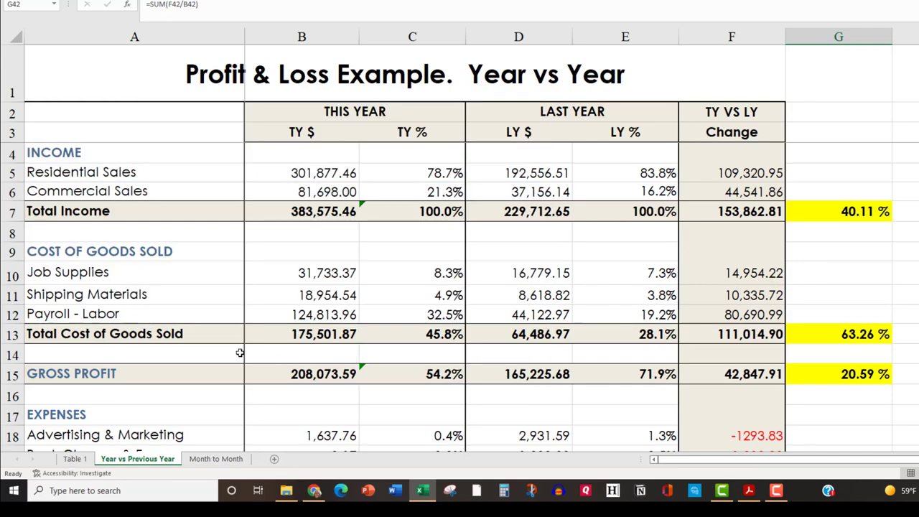
{"action": "scroll", "coordinate": [240, 352], "scroll_direction": "down", "scroll_amount": 11}
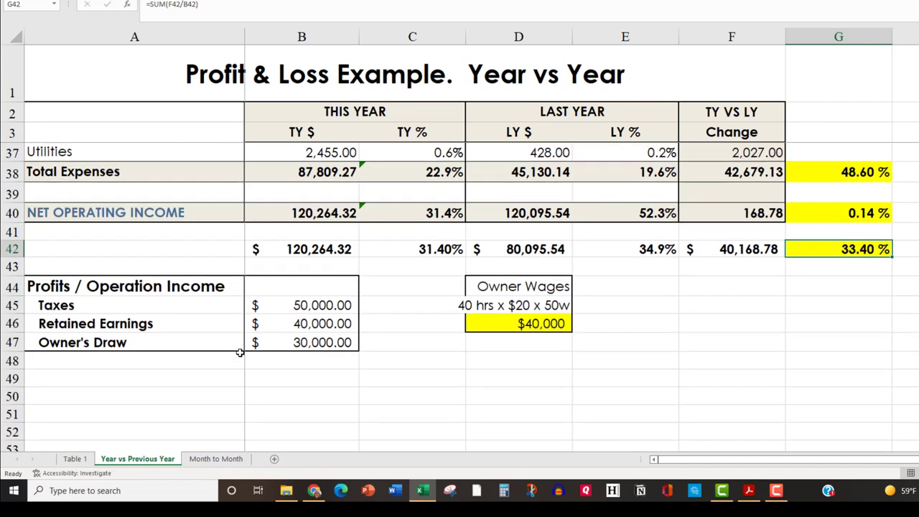
{"action": "scroll", "coordinate": [239, 352], "scroll_direction": "up", "scroll_amount": 11}
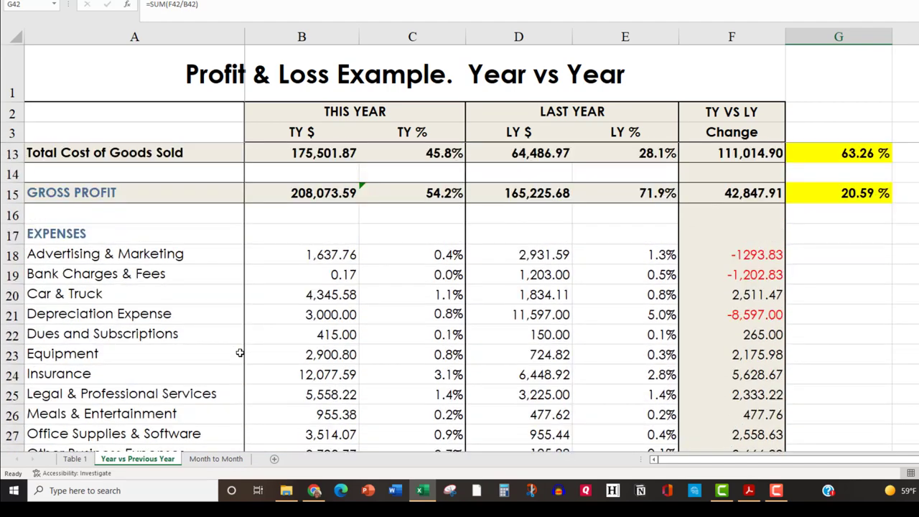